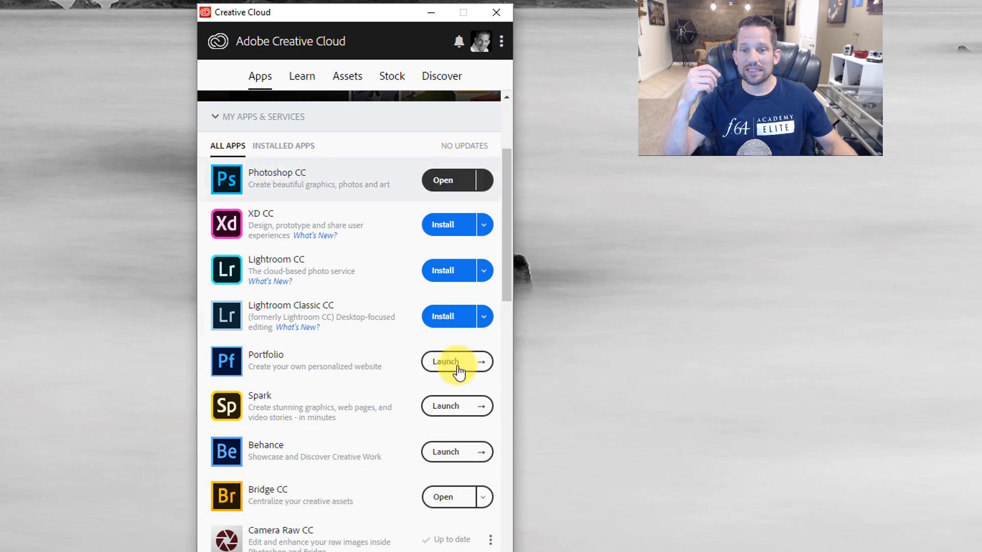
Review the other Photoshop versions available to install in Creative Cloud, back to CS6
{"action": "left_click", "coordinate": [484, 182]}
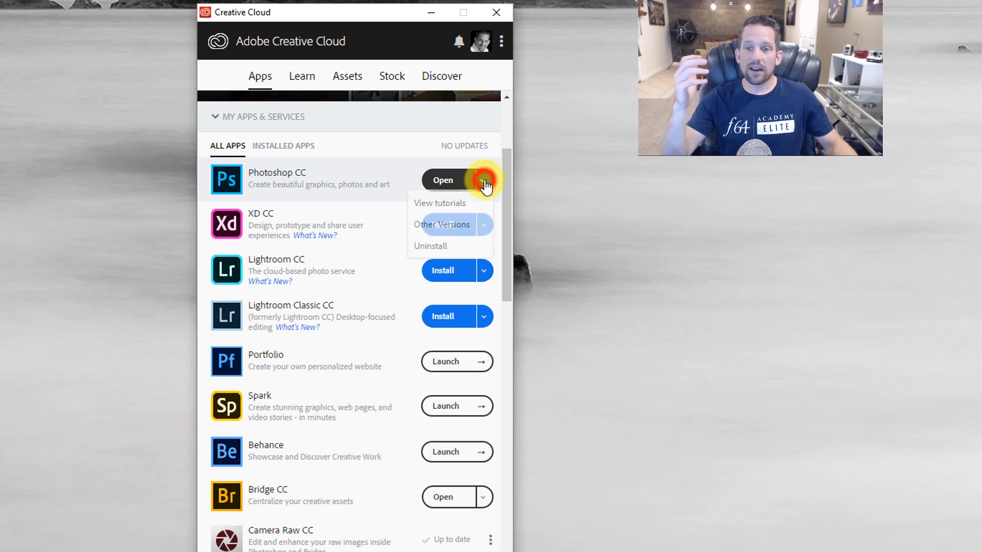
{"action": "left_click", "coordinate": [439, 225]}
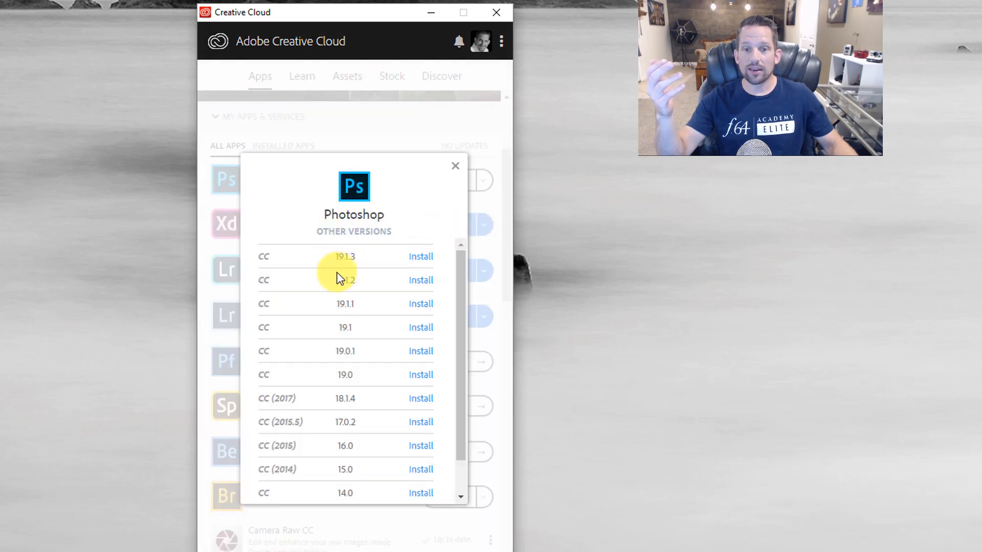
{"action": "scroll", "coordinate": [332, 271], "scroll_direction": "down", "scroll_amount": 1}
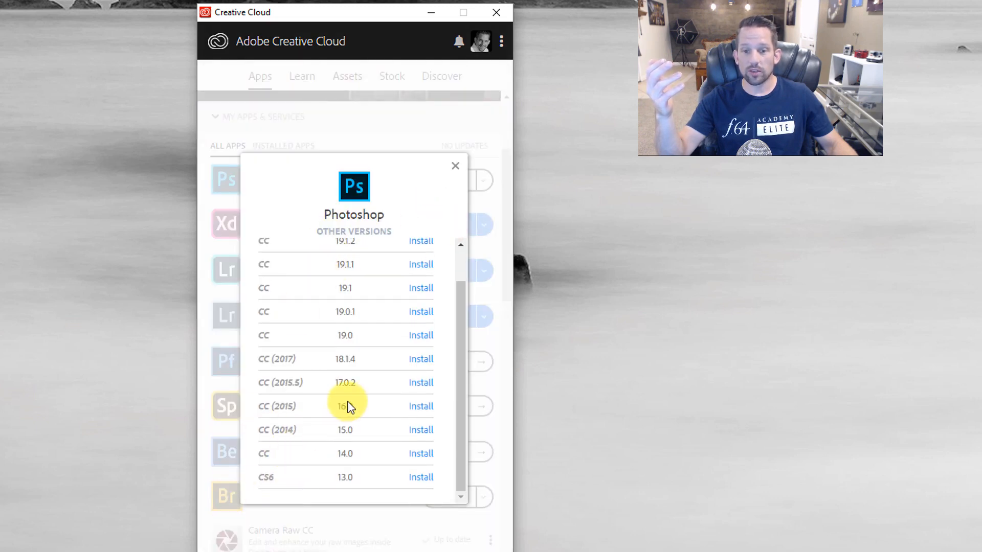
{"action": "scroll", "coordinate": [346, 401], "scroll_direction": "up", "scroll_amount": 2}
{"action": "scroll", "coordinate": [343, 348], "scroll_direction": "down", "scroll_amount": 2}
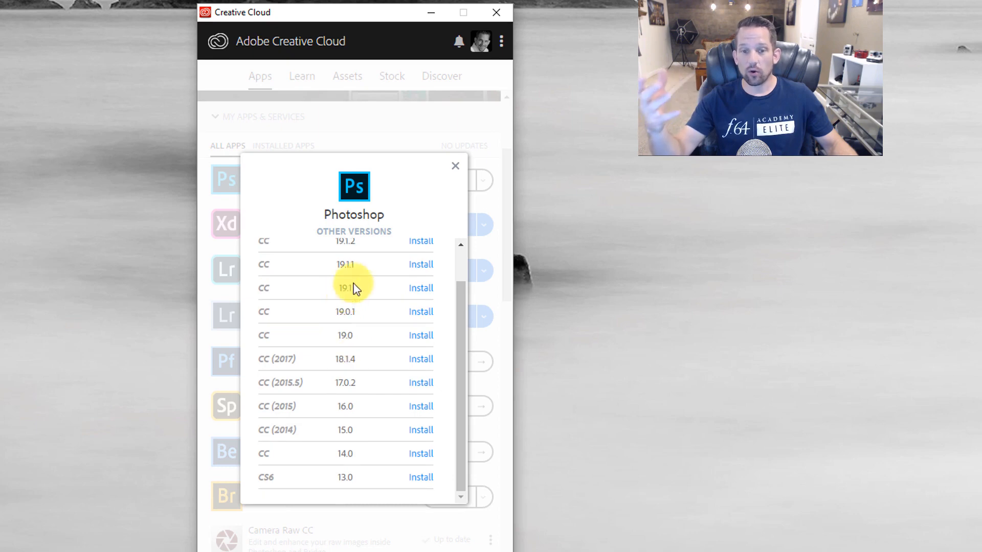
{"action": "left_click", "coordinate": [455, 166]}
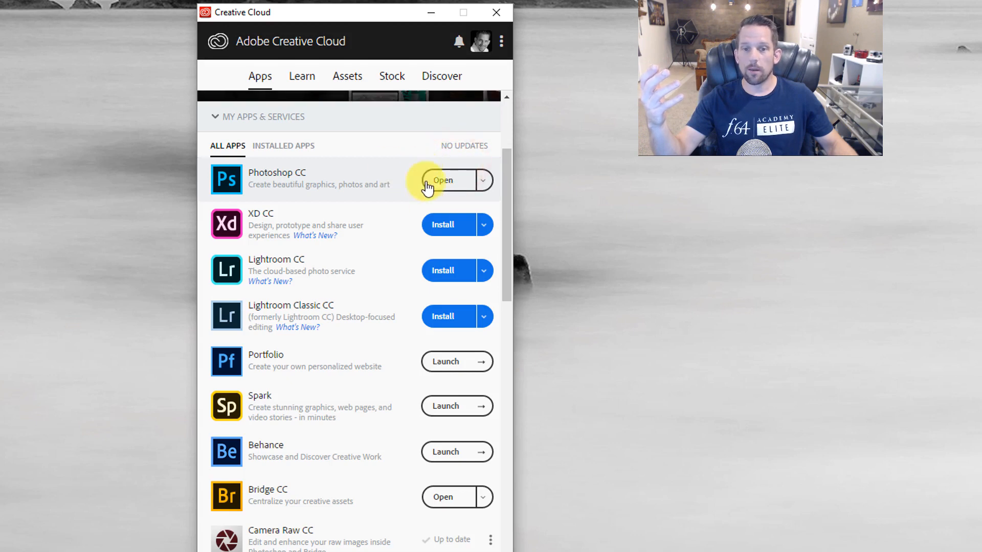
{"action": "left_click", "coordinate": [485, 496]}
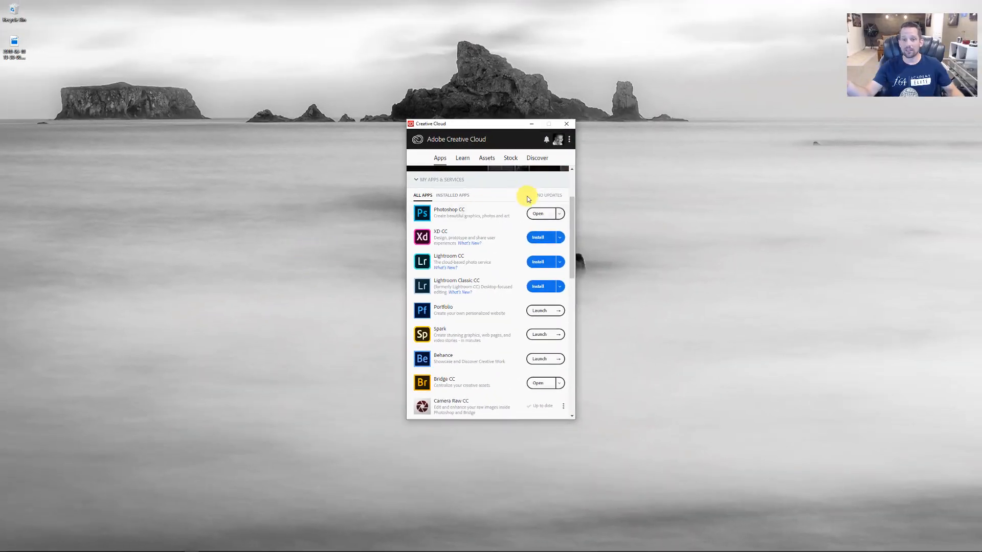
Launch Photoshop CC and browse the recent items and Creative Cloud files on its start screen
{"action": "left_click", "coordinate": [538, 213]}
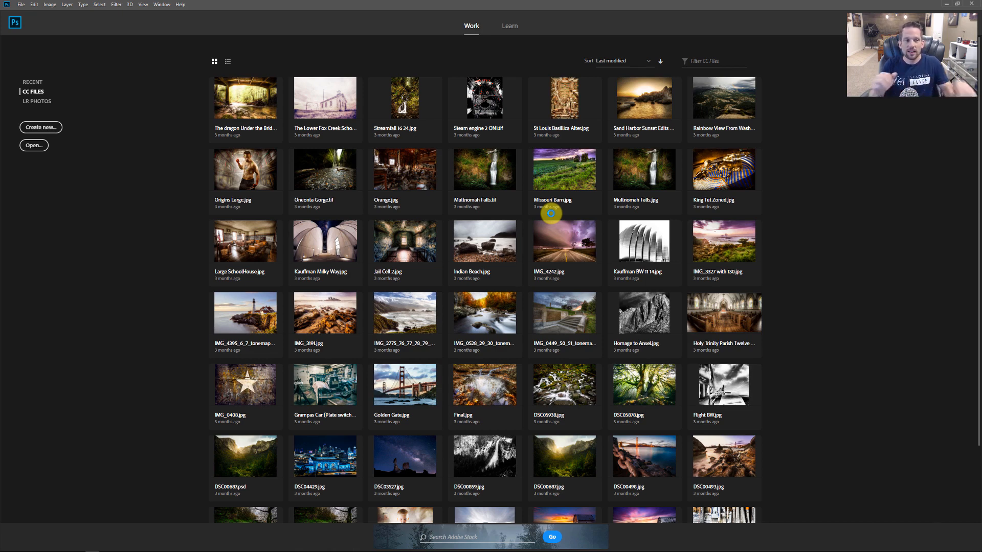
{"action": "left_click", "coordinate": [37, 82]}
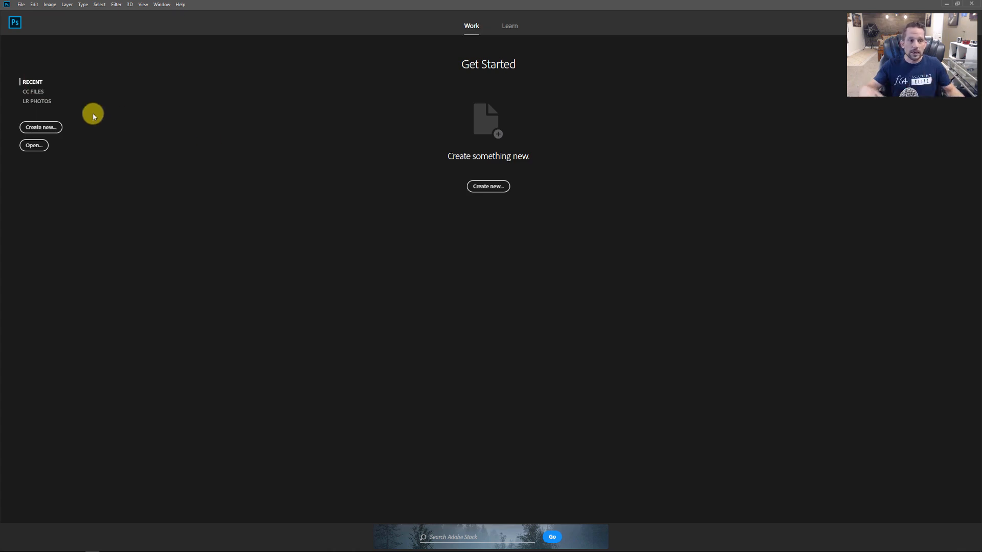
{"action": "left_click", "coordinate": [31, 91]}
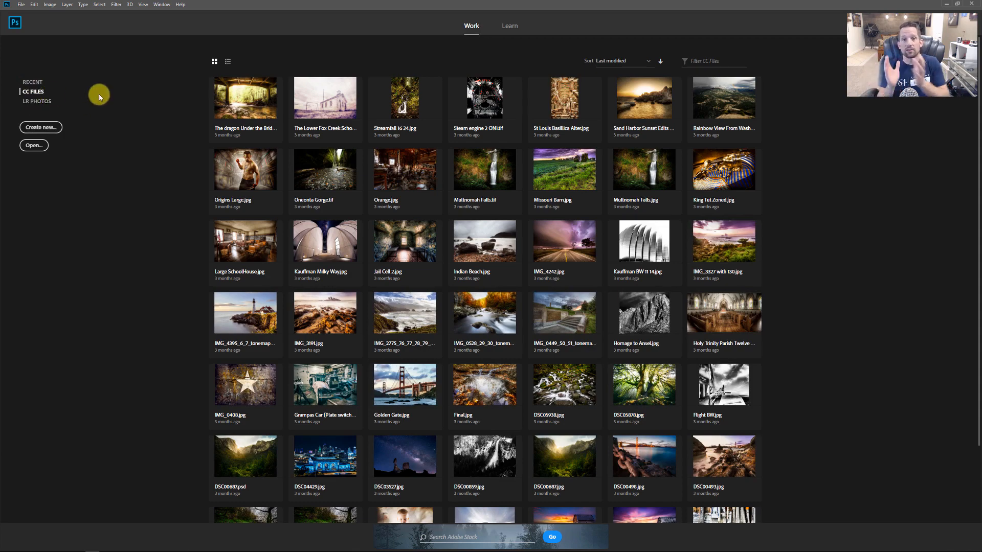
{"action": "scroll", "coordinate": [453, 220], "scroll_direction": "down", "scroll_amount": 3}
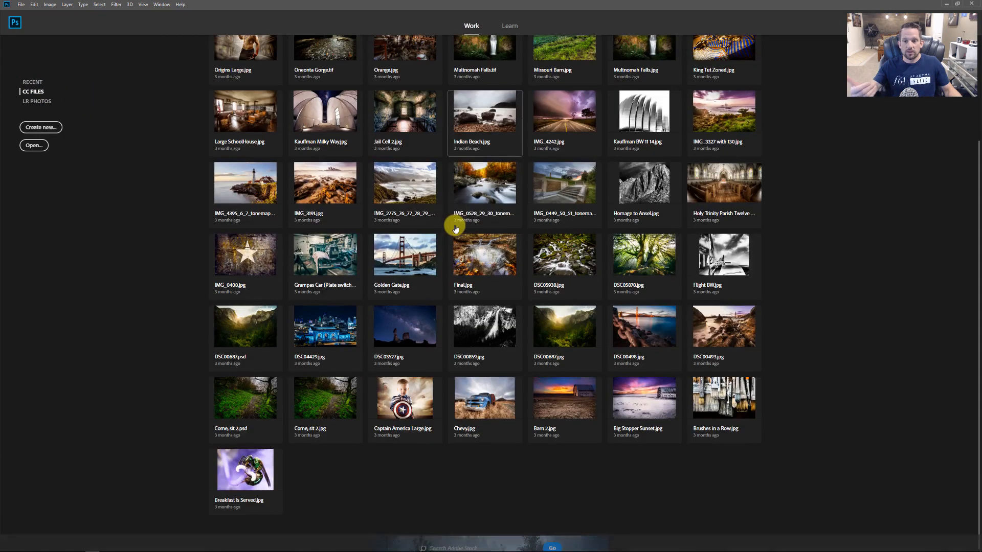
{"action": "scroll", "coordinate": [450, 213], "scroll_direction": "up", "scroll_amount": 3}
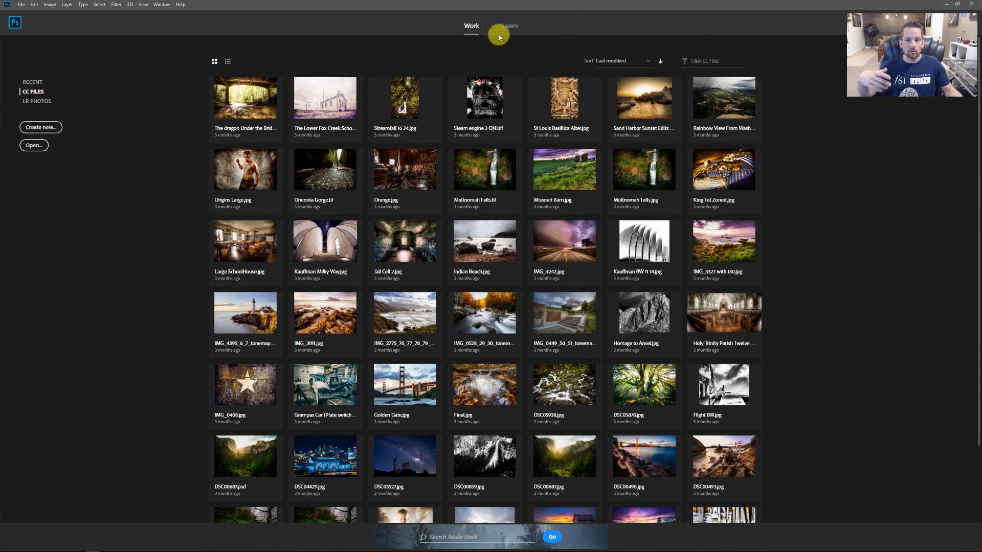
Create a new 1393 x 922 pixel document at 72 pixels/inch in 8-bit RGB Color with a white background
{"action": "left_click", "coordinate": [39, 127]}
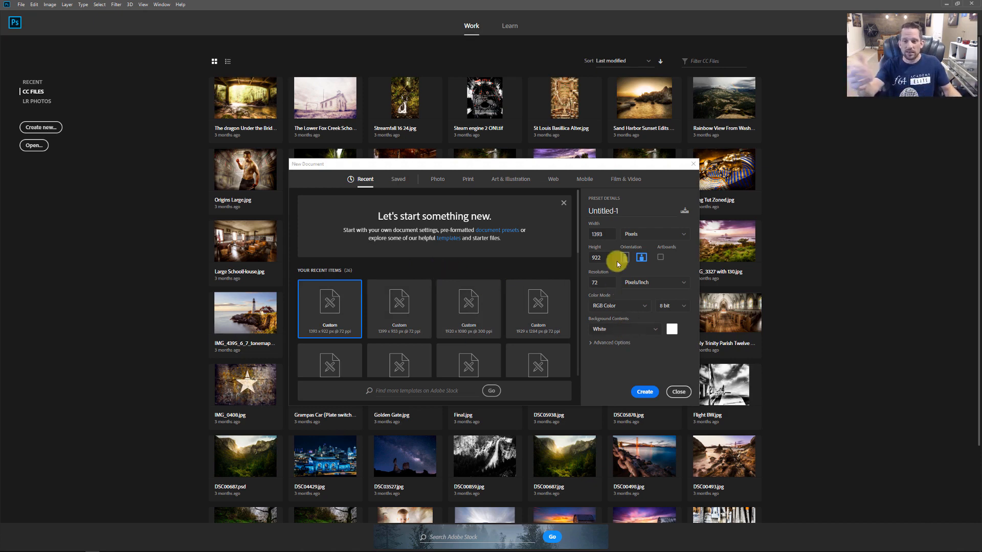
{"action": "left_click", "coordinate": [645, 392]}
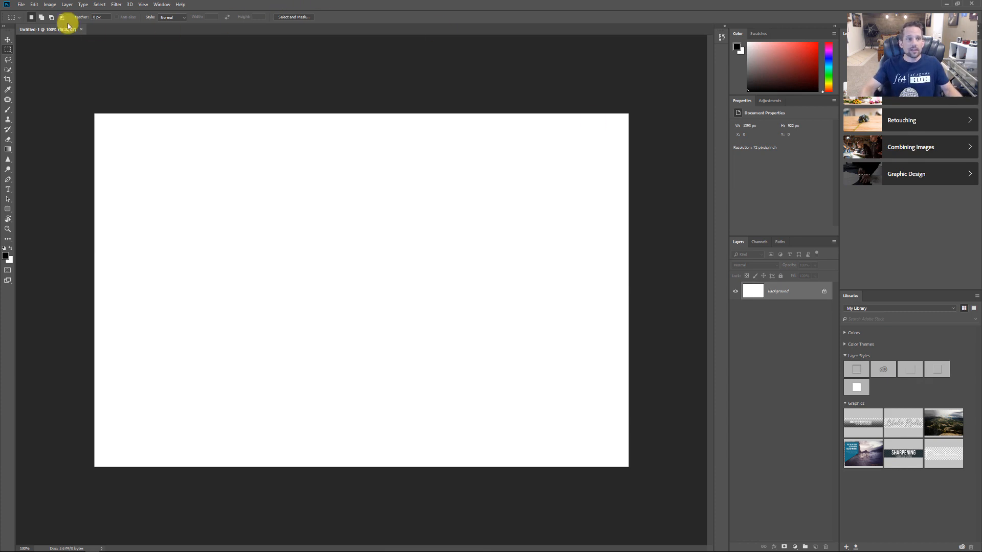
{"action": "left_click", "coordinate": [21, 5]}
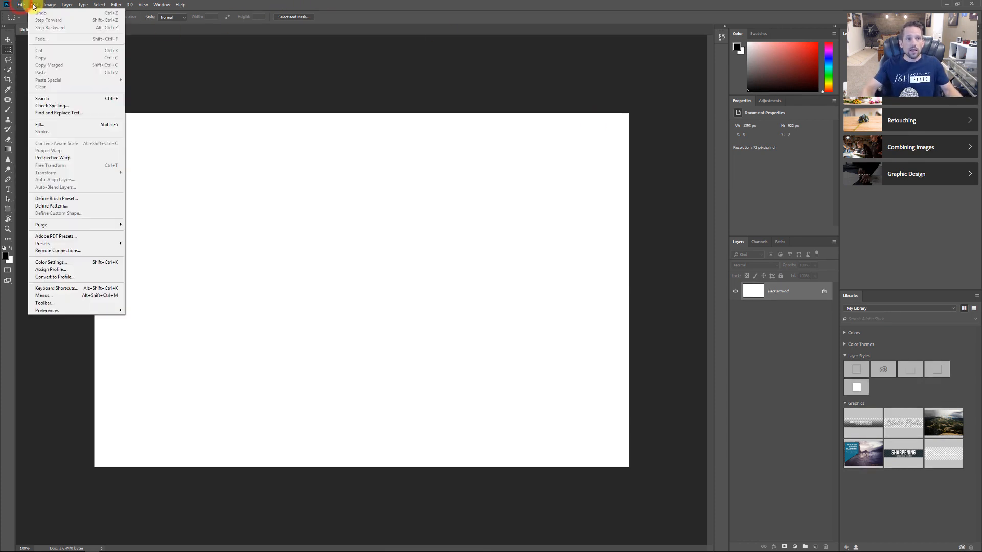
{"action": "mouse_move", "coordinate": [49, 6]}
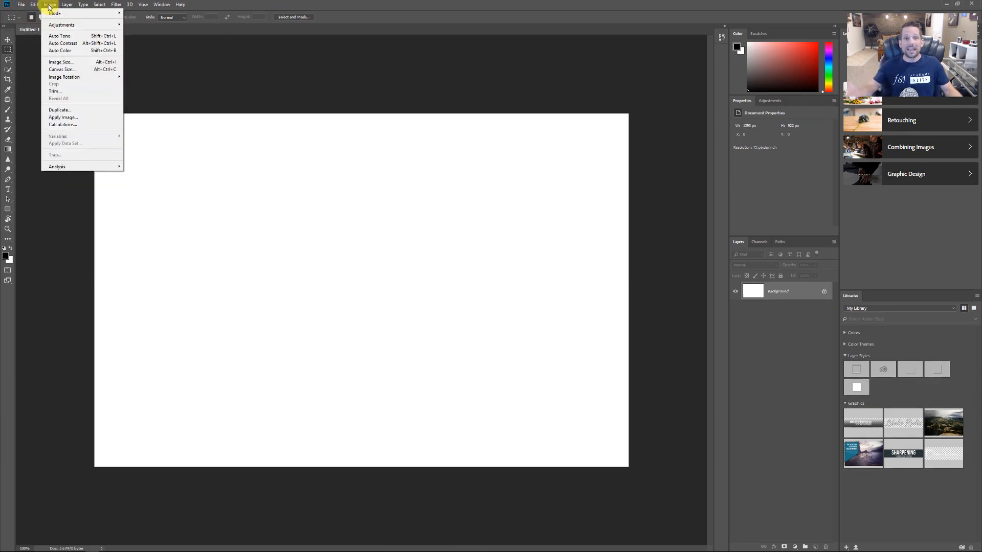
{"action": "mouse_move", "coordinate": [170, 7]}
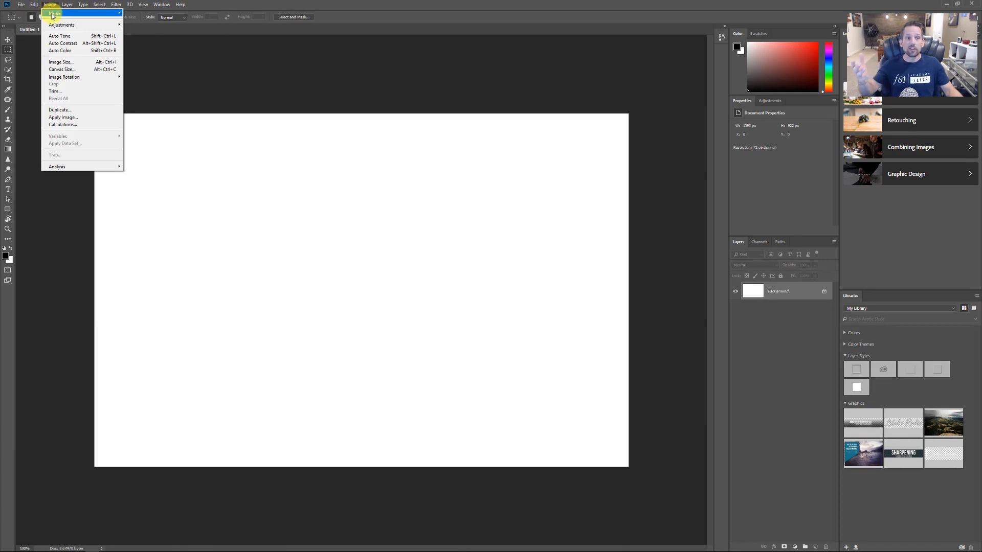
{"action": "mouse_move", "coordinate": [56, 27]}
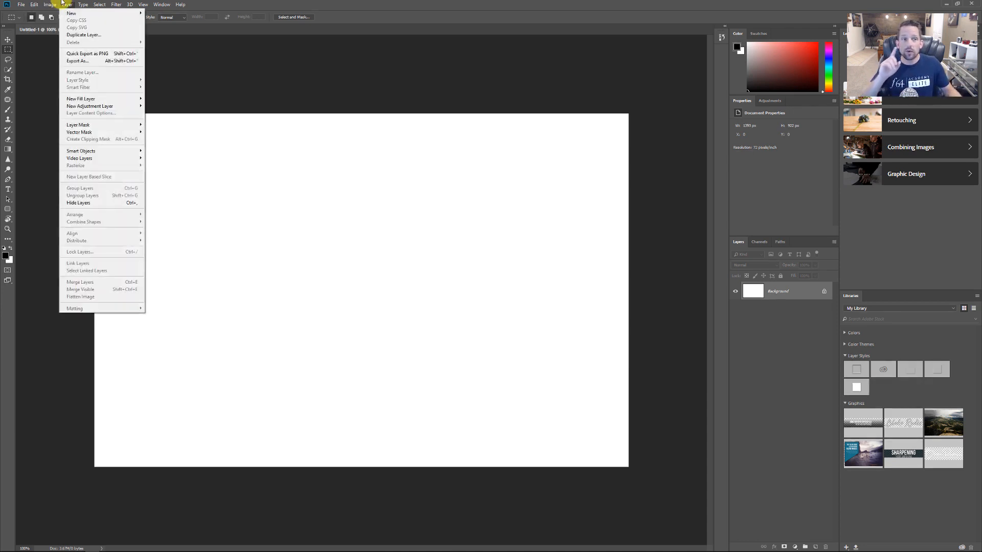
{"action": "mouse_move", "coordinate": [161, 5]}
{"action": "left_click", "coordinate": [396, 19]}
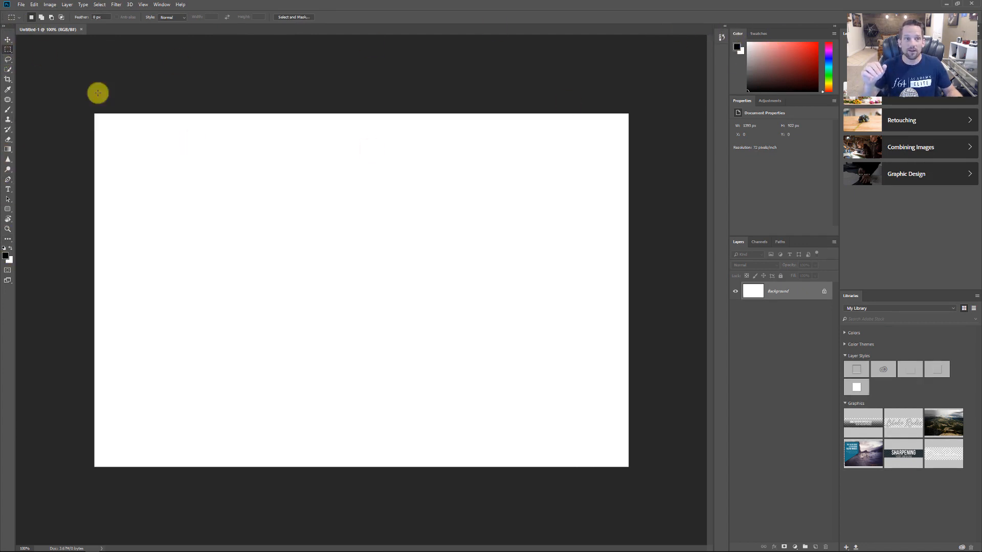
Show the Actions panel and lengthen it so more action sets are listed
{"action": "left_click", "coordinate": [158, 5]}
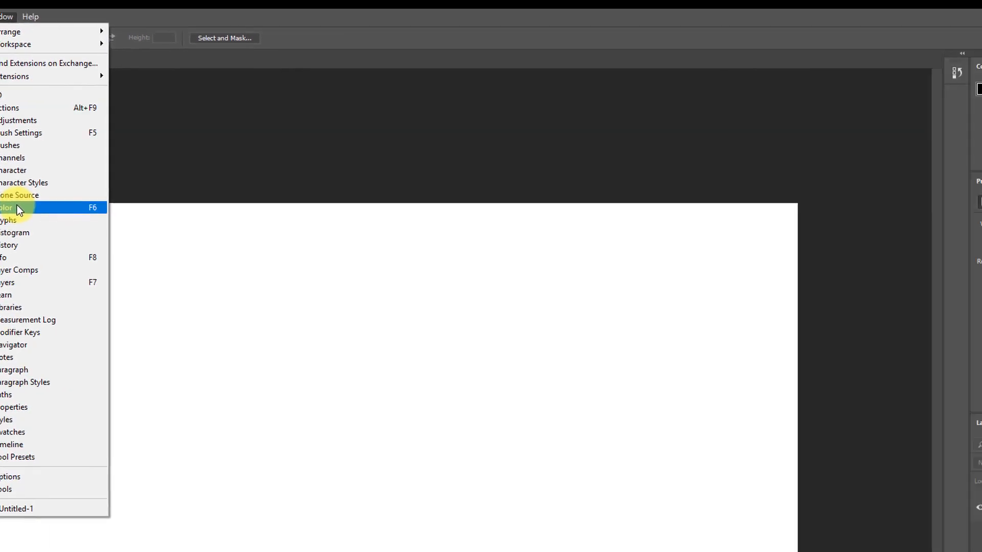
{"action": "left_click", "coordinate": [296, 199]}
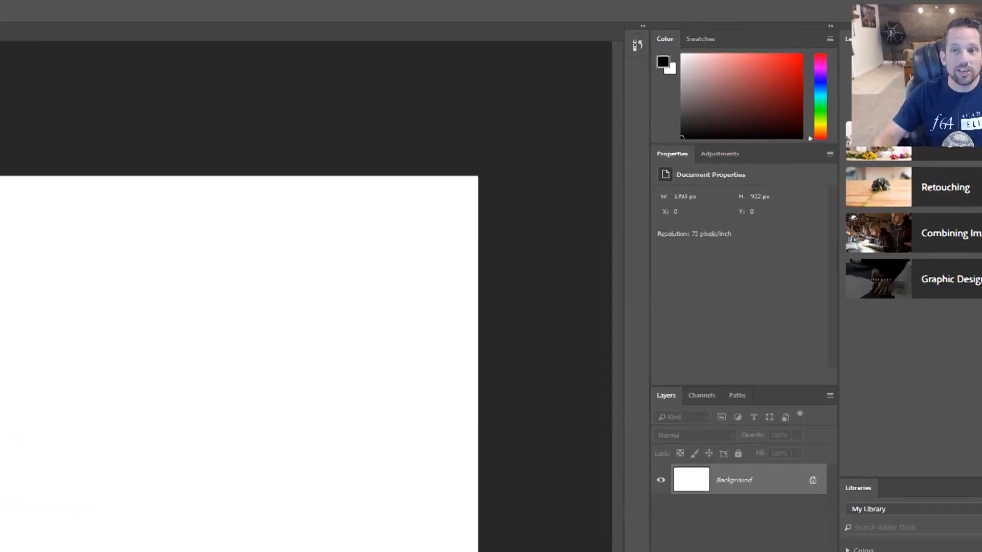
{"action": "left_click", "coordinate": [111, 99]}
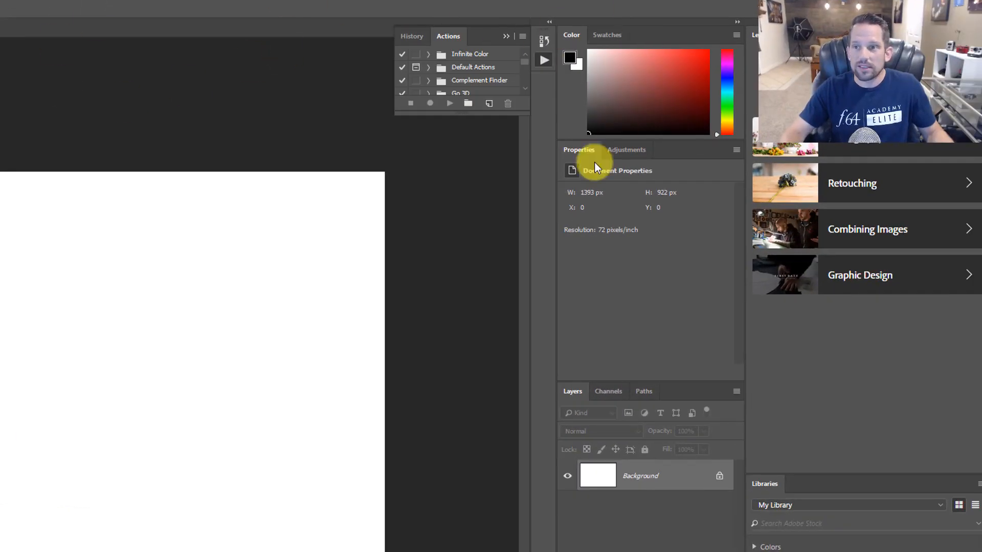
{"action": "left_click_drag", "start_coordinate": [467, 109], "coordinate": [465, 235]}
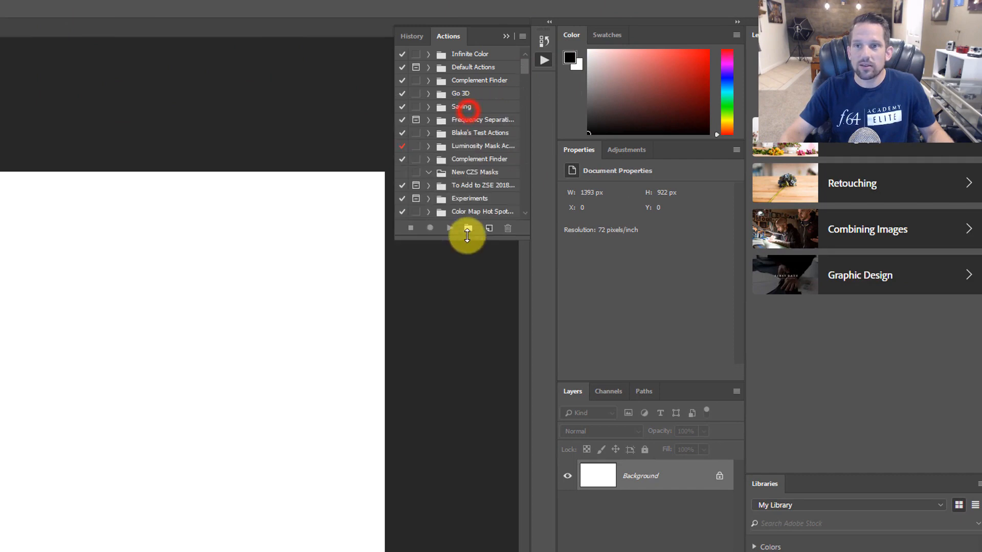
Pull the Actions panel out of the History group and dock it as an icon in its own column beside History
{"action": "mouse_move", "coordinate": [548, 60]}
{"action": "left_mouse_down"}
{"action": "mouse_move", "coordinate": [369, 75]}
{"action": "mouse_move", "coordinate": [553, 51]}
{"action": "mouse_move", "coordinate": [543, 68]}
{"action": "left_mouse_up"}
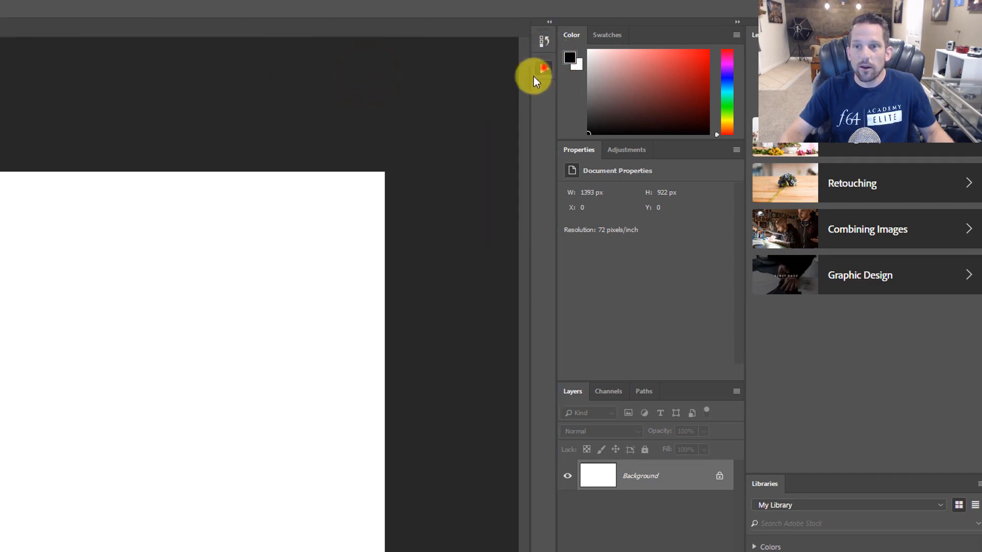
{"action": "left_click_drag", "start_coordinate": [388, 84], "coordinate": [517, 45]}
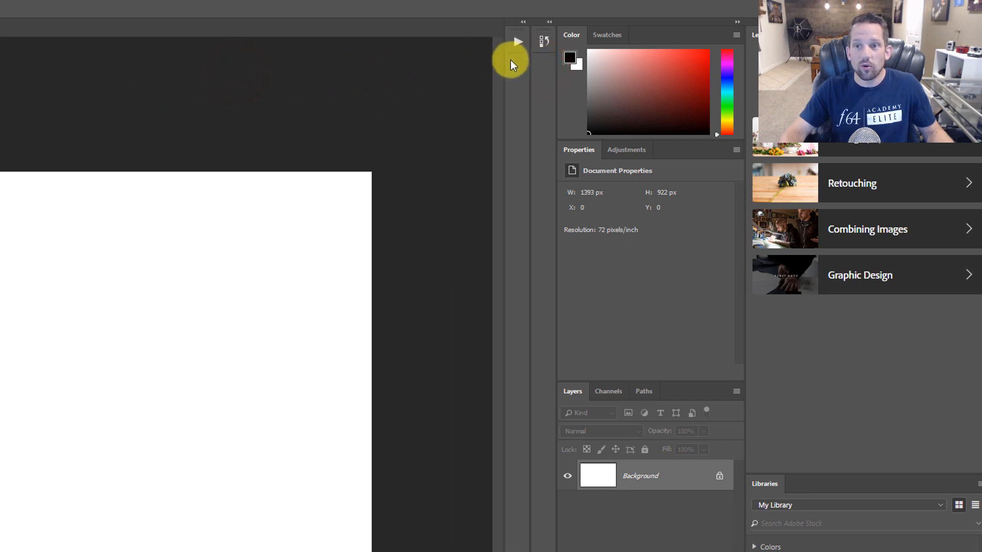
{"action": "left_click", "coordinate": [514, 33]}
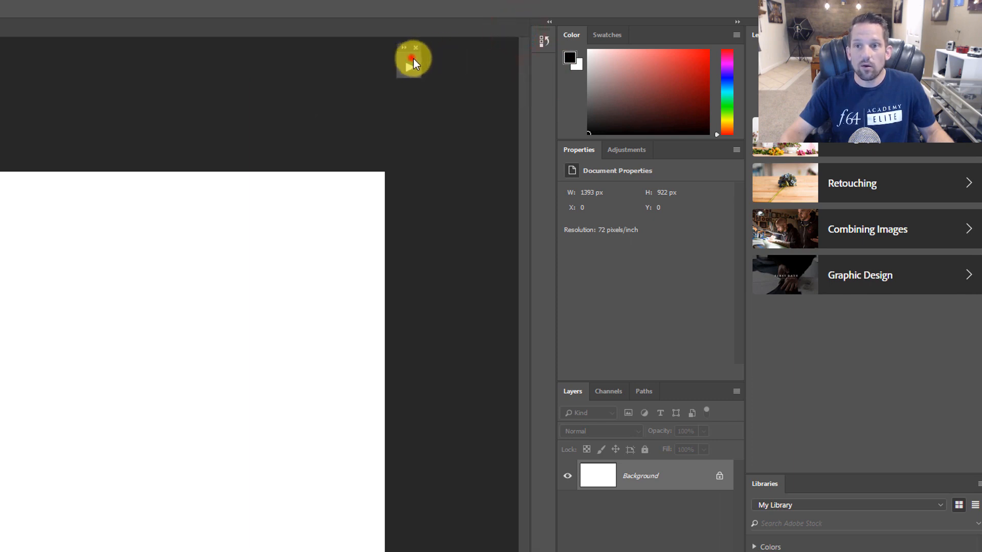
{"action": "left_click", "coordinate": [413, 58]}
{"action": "left_click_drag", "start_coordinate": [542, 59], "coordinate": [466, 66]}
{"action": "left_click_drag", "start_coordinate": [429, 113], "coordinate": [392, 108]}
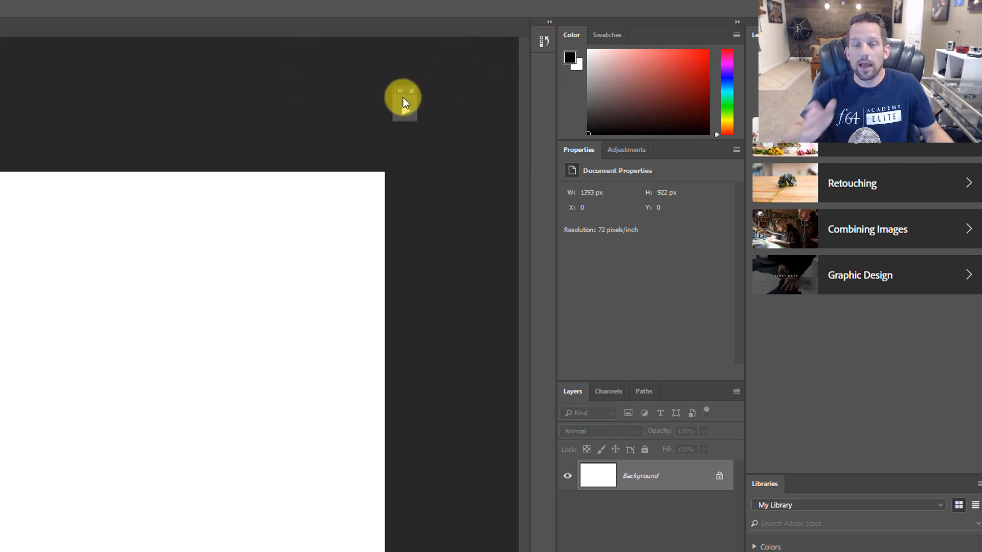
{"action": "left_click_drag", "start_coordinate": [403, 101], "coordinate": [524, 60]}
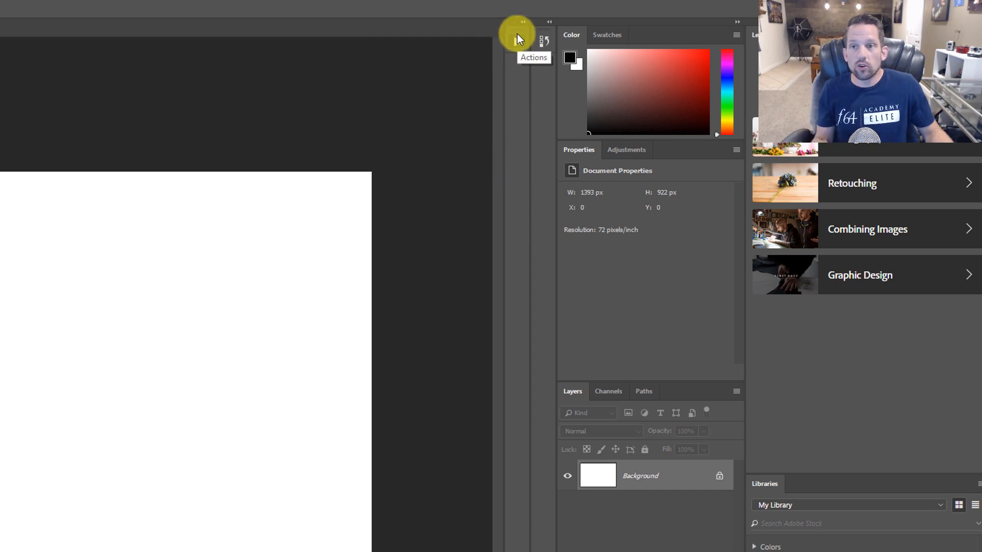
Dock Actions as a separate group beneath History in the same column, and expand and collapse each panel
{"action": "left_click_drag", "start_coordinate": [517, 34], "coordinate": [484, 105]}
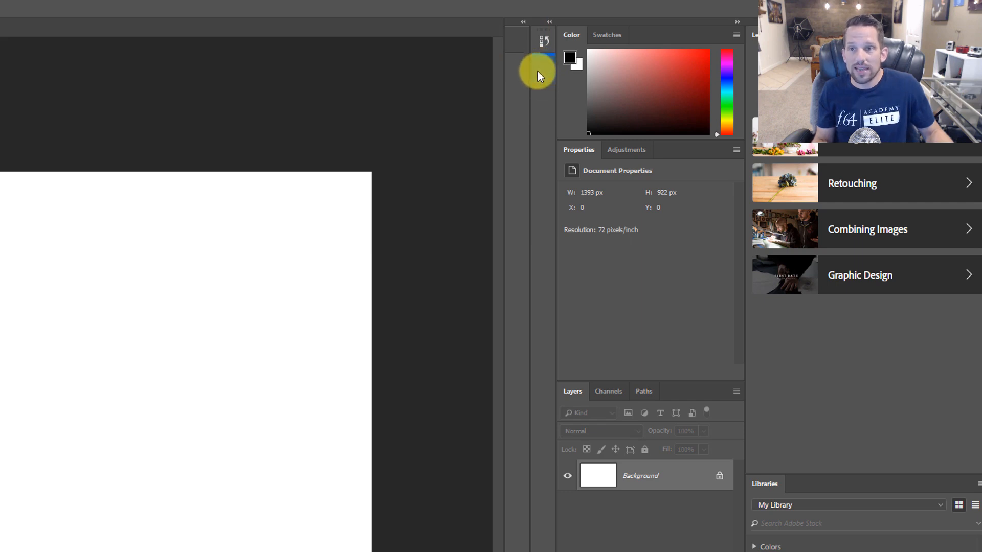
{"action": "left_click_drag", "start_coordinate": [536, 68], "coordinate": [538, 68]}
{"action": "left_click", "coordinate": [540, 44]}
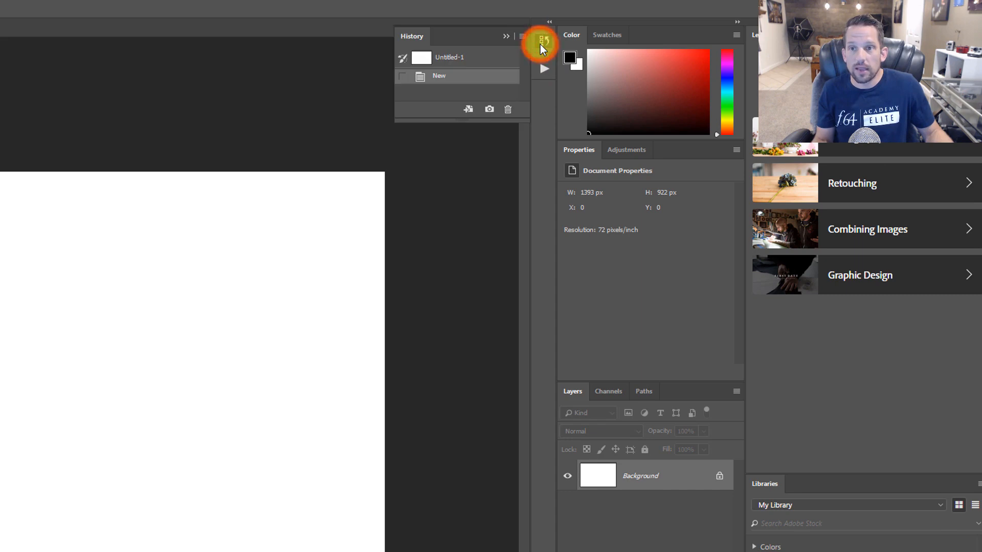
{"action": "left_click", "coordinate": [541, 43]}
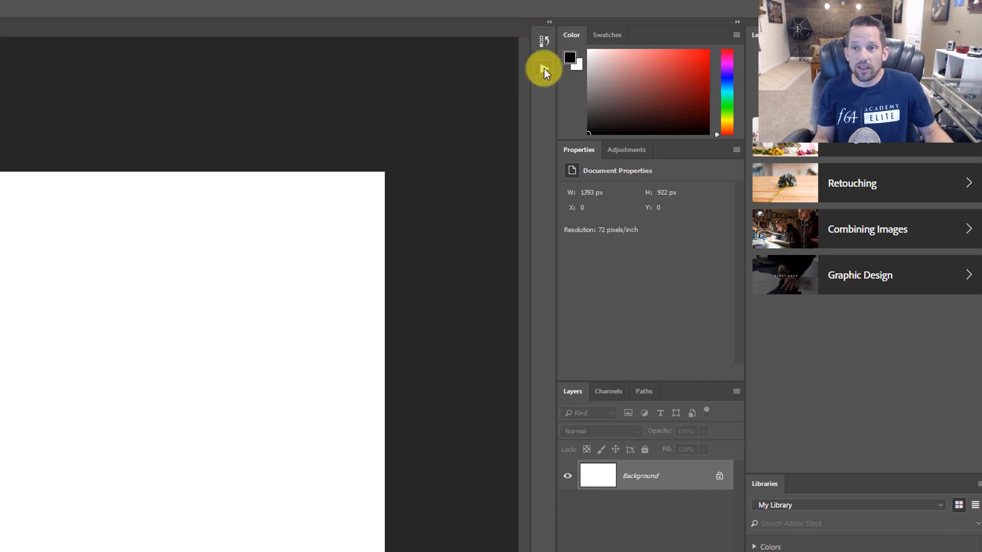
{"action": "left_click", "coordinate": [542, 66]}
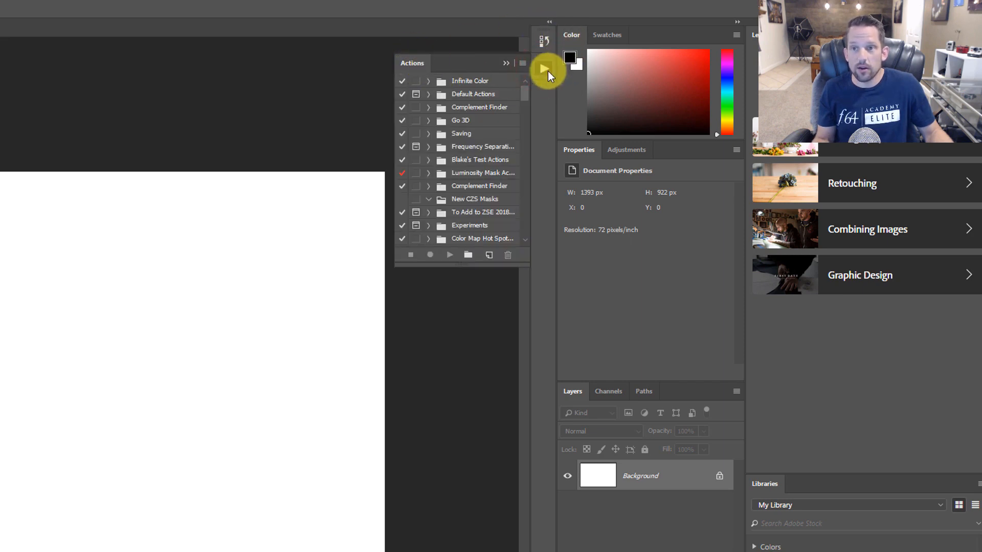
{"action": "left_click", "coordinate": [545, 61]}
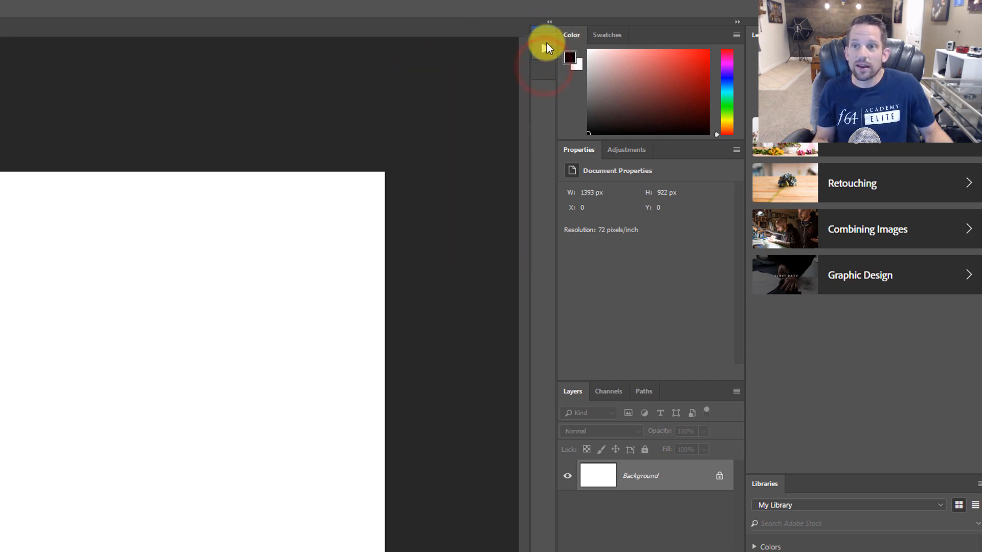
Group the Actions and History panels together with Actions first, and switch between the two in the expanded group
{"action": "left_click_drag", "start_coordinate": [545, 40], "coordinate": [544, 36]}
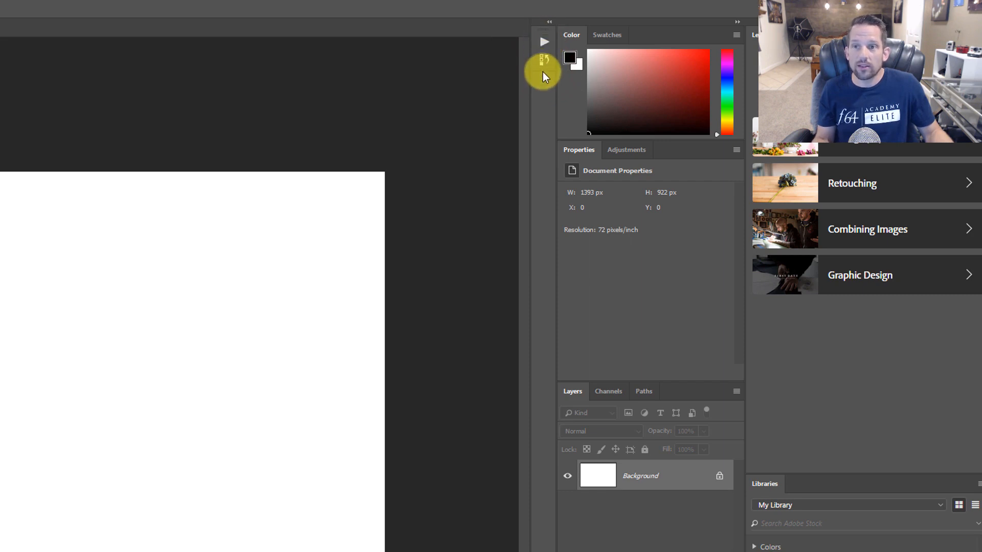
{"action": "left_click", "coordinate": [542, 45]}
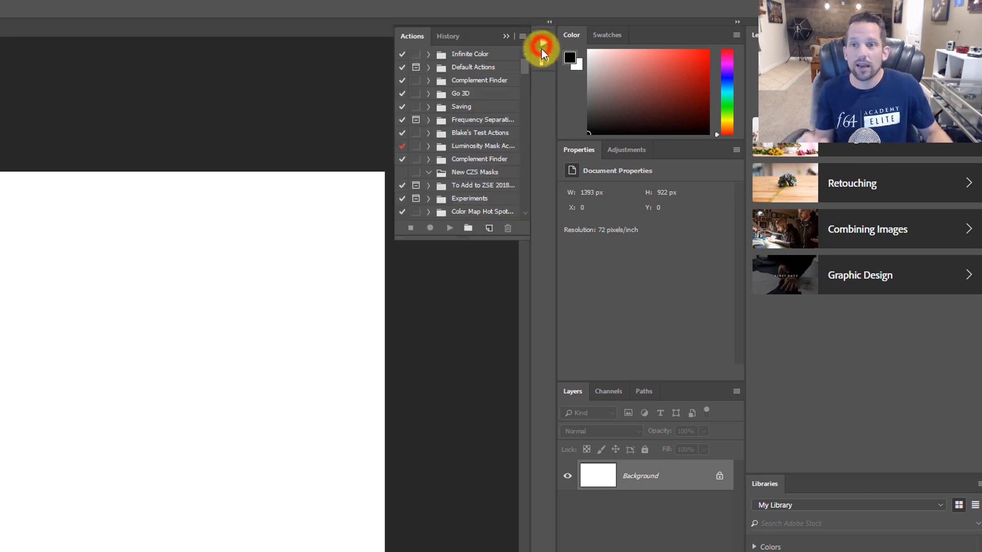
{"action": "left_click", "coordinate": [445, 35]}
{"action": "left_click", "coordinate": [412, 35]}
{"action": "left_click", "coordinate": [449, 36]}
{"action": "left_click", "coordinate": [413, 37]}
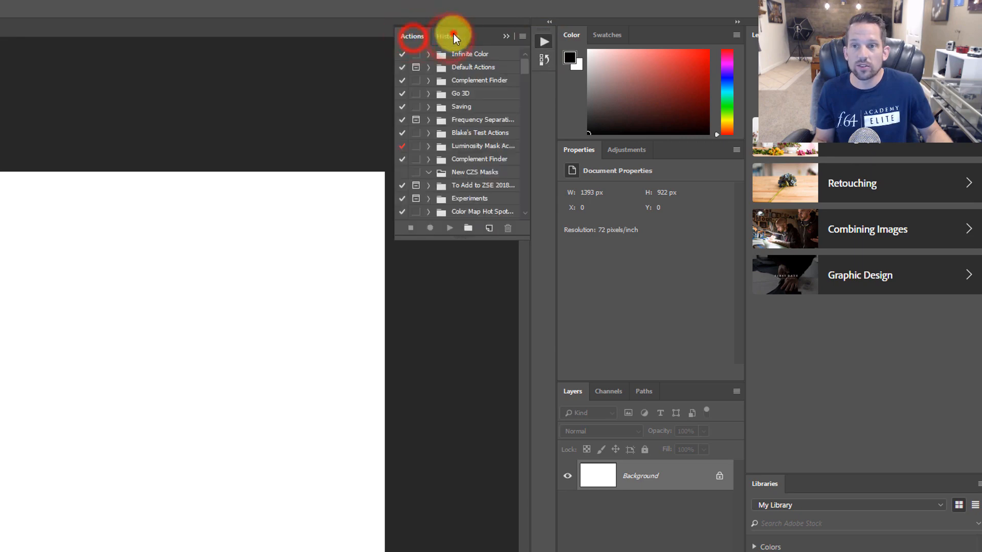
Switch to the History panel and back to Actions, and collapse their group to icons
{"action": "left_click", "coordinate": [449, 35]}
{"action": "left_click", "coordinate": [412, 36]}
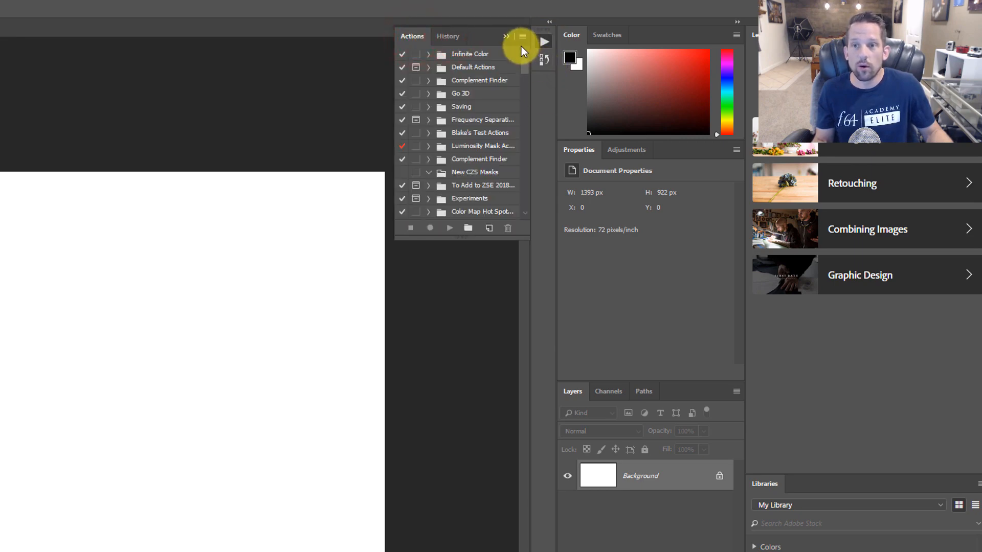
{"action": "left_click", "coordinate": [505, 37]}
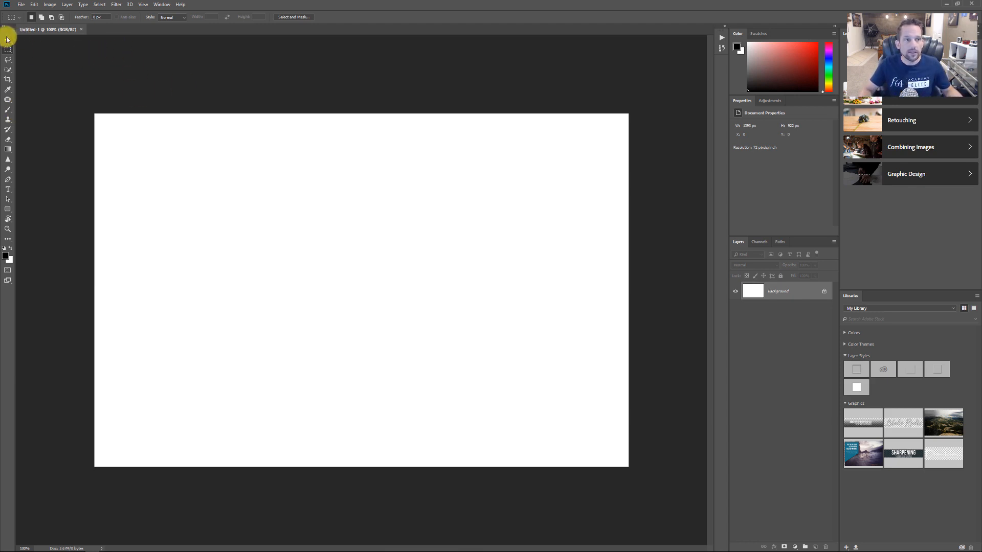
Try docking the toolbar beside the Actions and History icon column, and return it to its original edge of the workspace
{"action": "left_click_drag", "start_coordinate": [6, 29], "coordinate": [707, 31]}
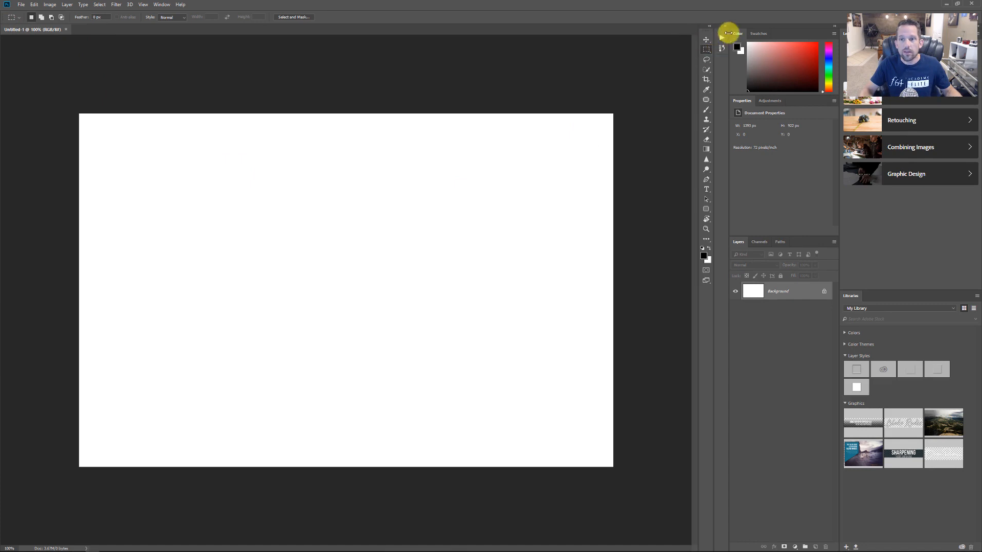
{"action": "left_click", "coordinate": [720, 32]}
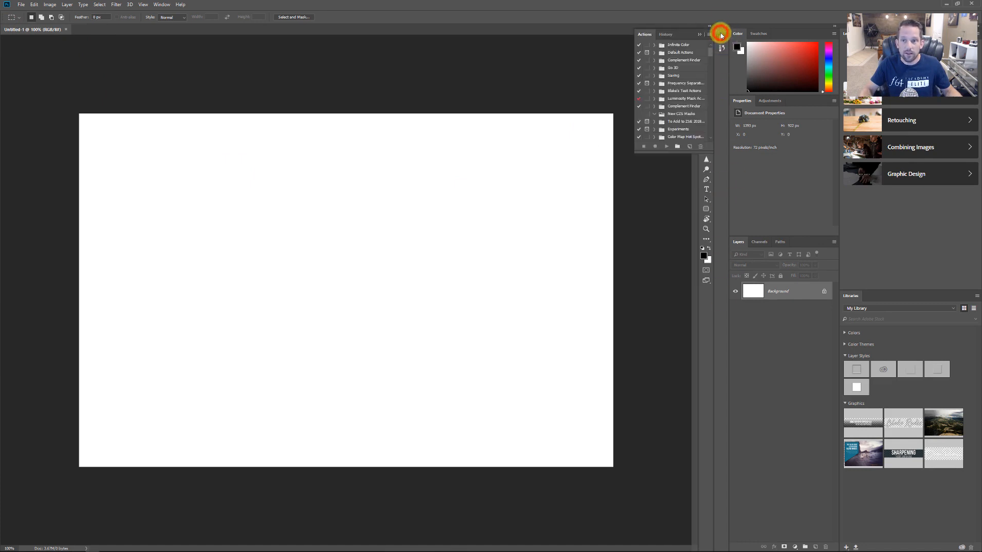
{"action": "left_click", "coordinate": [720, 32]}
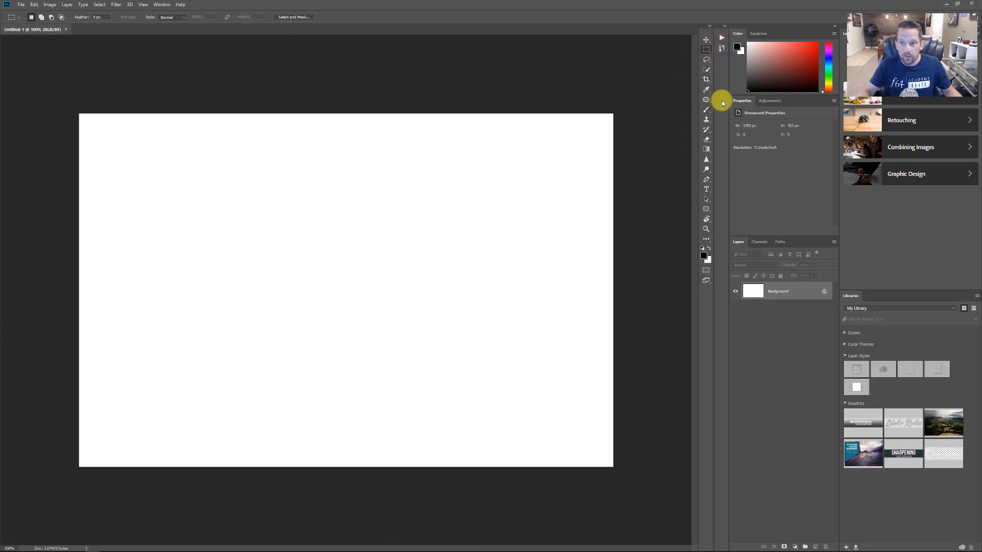
{"action": "left_click_drag", "start_coordinate": [709, 28], "coordinate": [2, 33]}
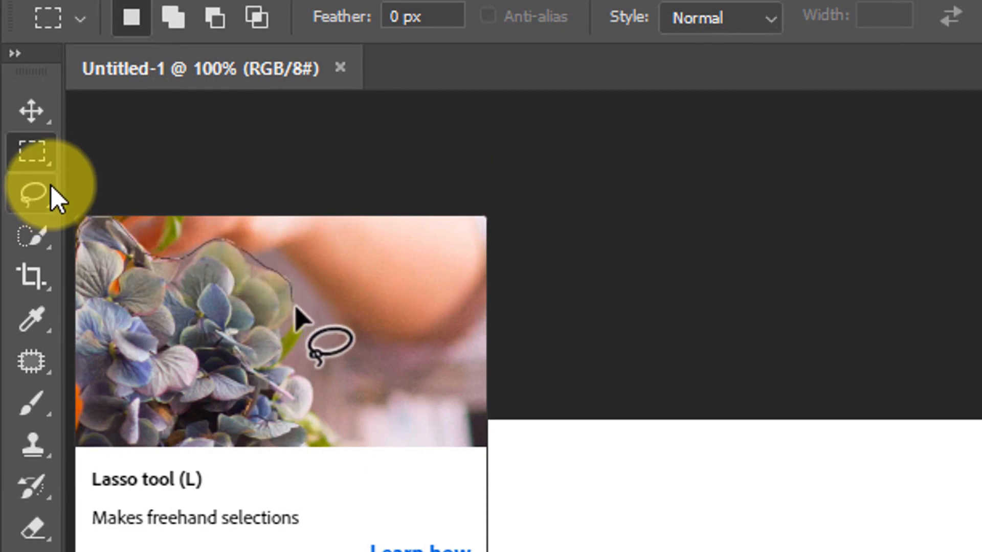
Choose the Lasso Tool from the lasso tool group and the Slice Select Tool from the crop tool group
{"action": "left_click", "coordinate": [52, 187]}
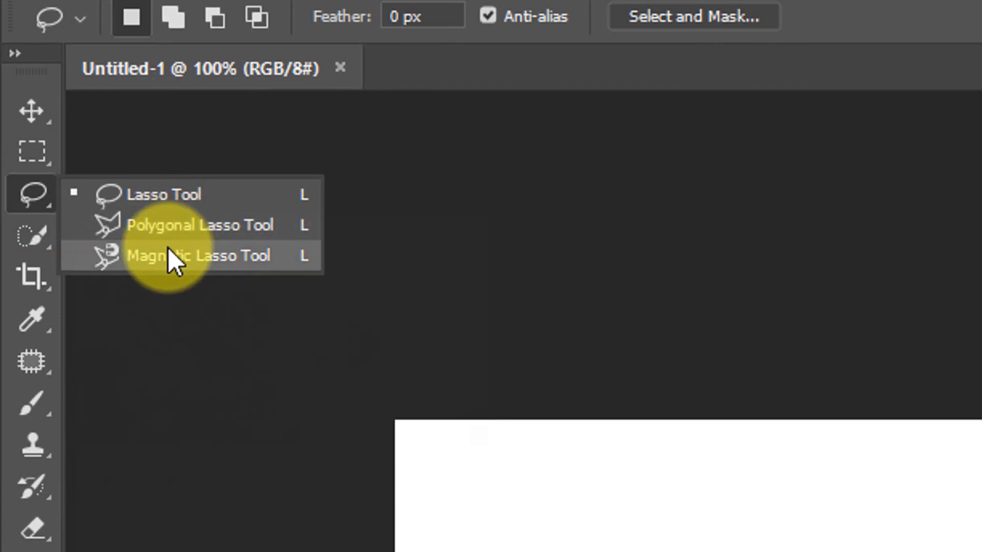
{"action": "left_click", "coordinate": [181, 195]}
{"action": "left_click", "coordinate": [37, 277]}
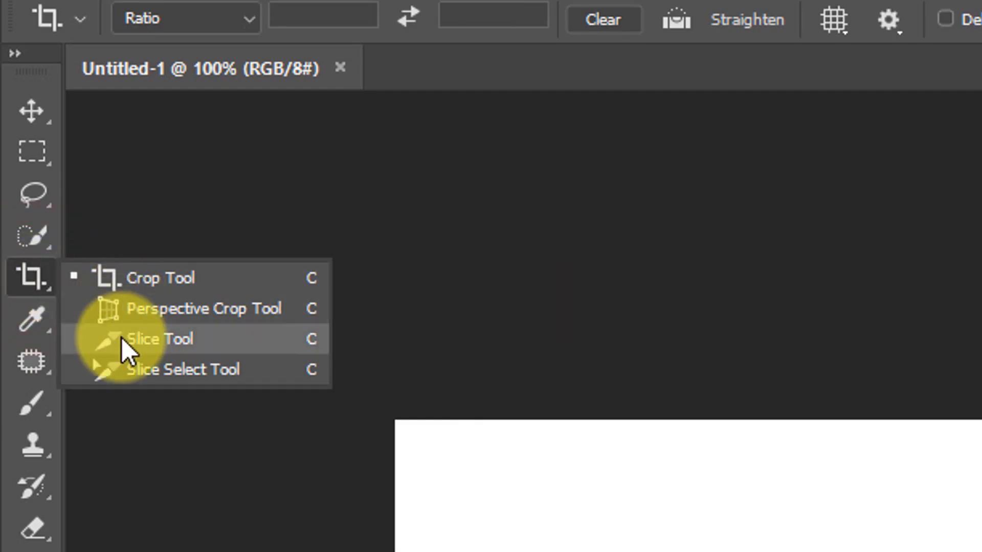
{"action": "left_click", "coordinate": [136, 367]}
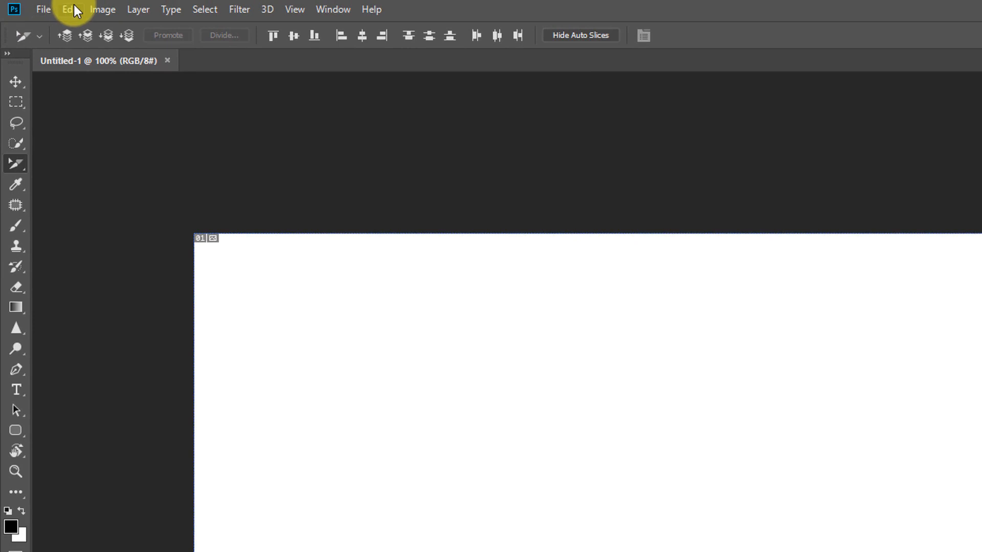
Open the toolbar customization and move the Slice Tool and Slice Select Tool together into Extra Tools
{"action": "left_click", "coordinate": [74, 9]}
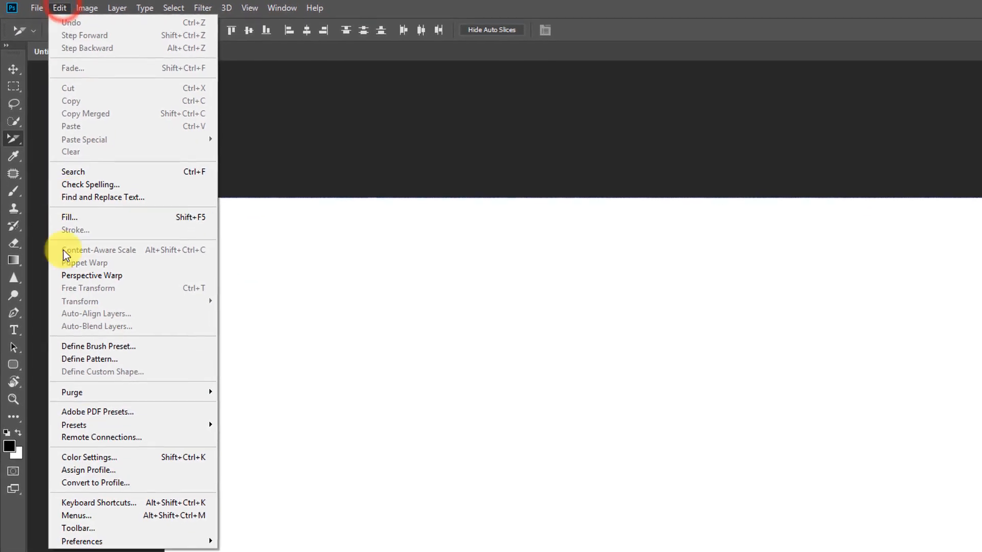
{"action": "left_click", "coordinate": [98, 526]}
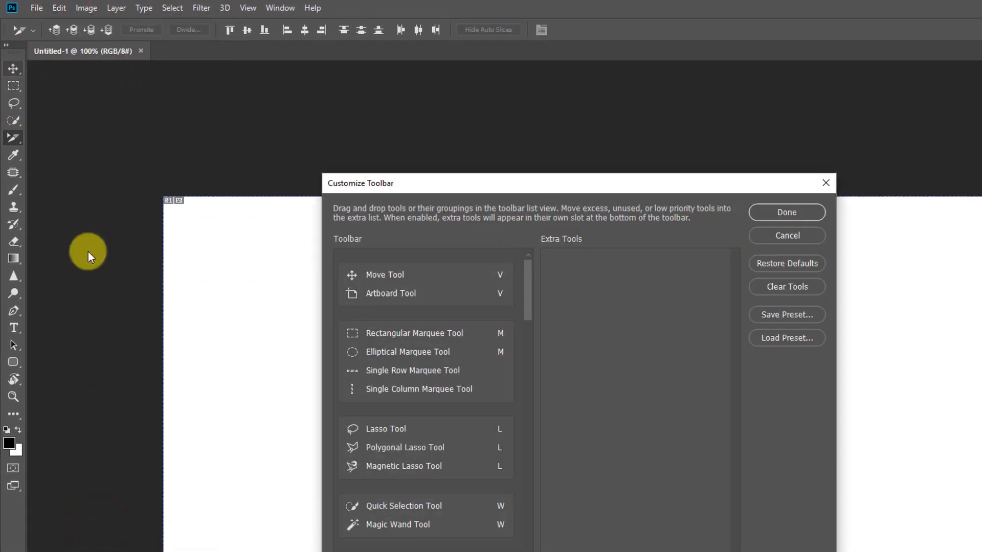
{"action": "left_click_drag", "start_coordinate": [450, 187], "coordinate": [166, 62]}
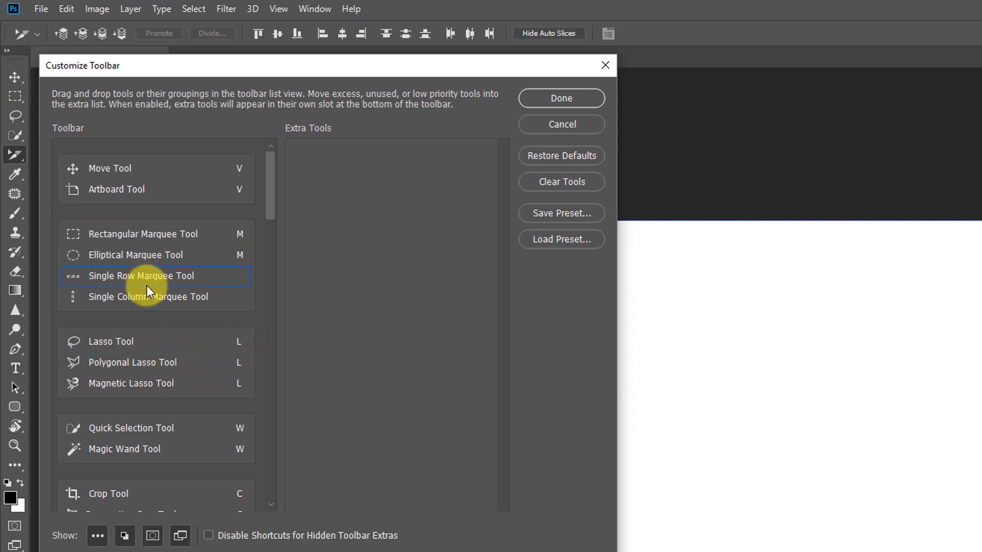
{"action": "scroll", "coordinate": [154, 252], "scroll_direction": "down", "scroll_amount": 5}
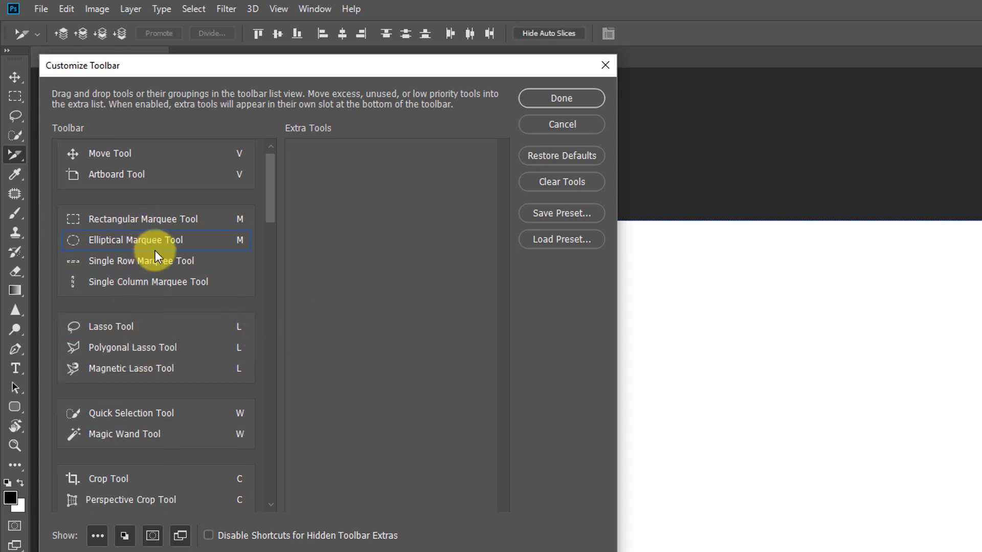
{"action": "scroll", "coordinate": [162, 256], "scroll_direction": "down", "scroll_amount": 1}
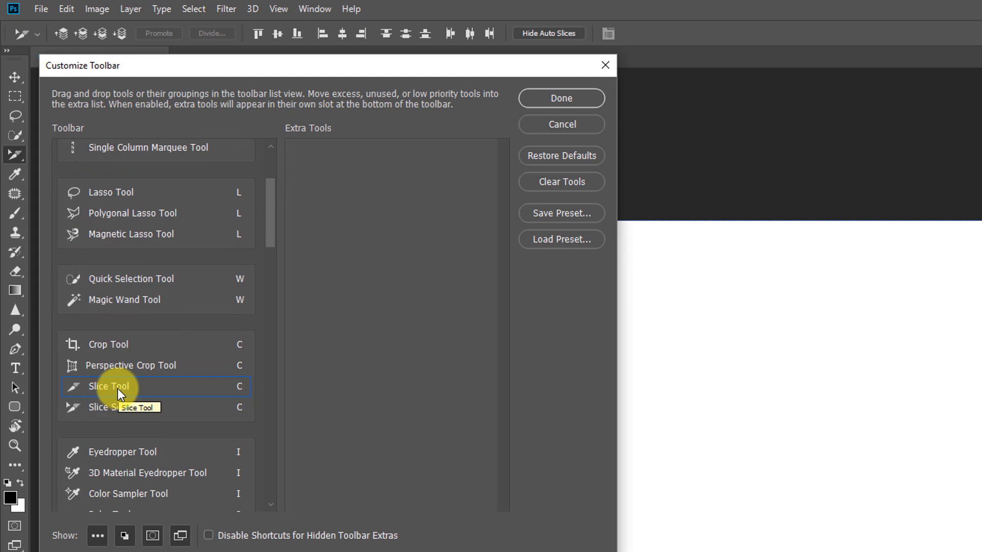
{"action": "left_click_drag", "start_coordinate": [117, 389], "coordinate": [339, 209]}
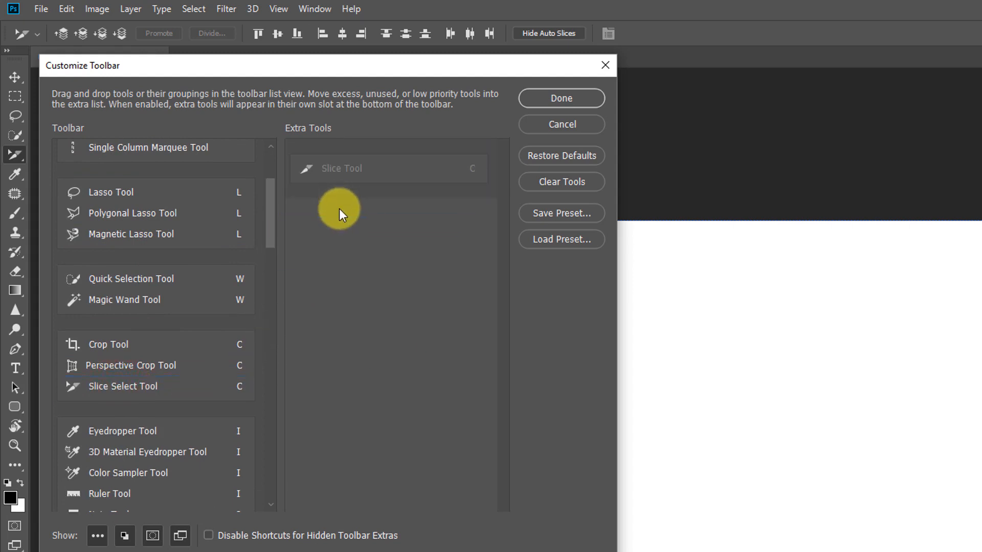
{"action": "left_click_drag", "start_coordinate": [109, 391], "coordinate": [350, 176]}
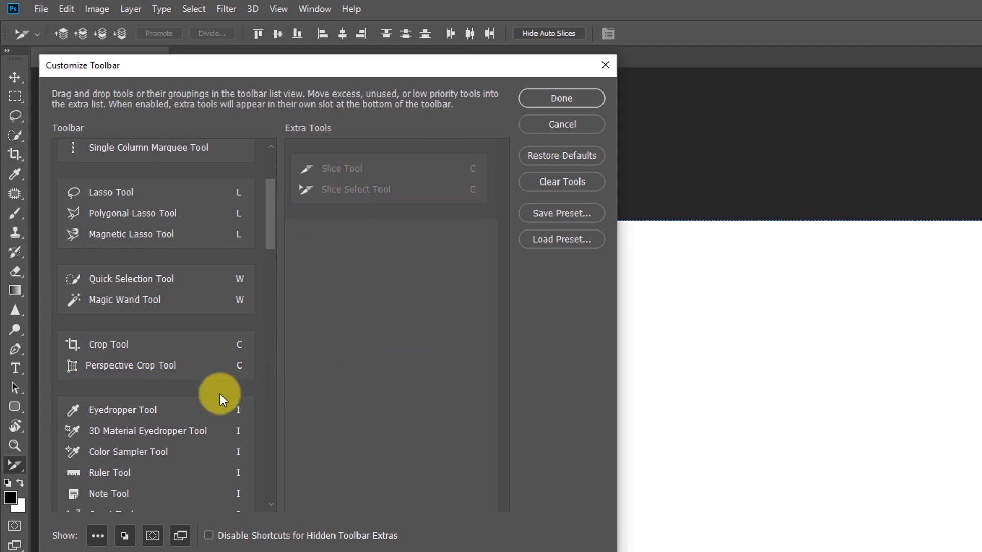
Move the 3D Material Eyedropper, Count and Red Eye tools to Extra Tools as separate groups
{"action": "scroll", "coordinate": [153, 312], "scroll_direction": "down", "scroll_amount": 3}
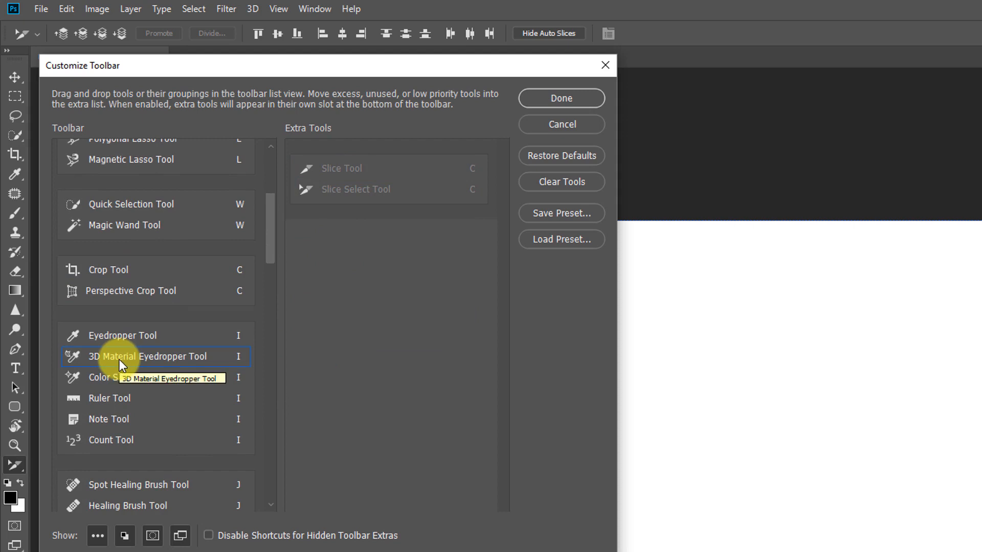
{"action": "left_click_drag", "start_coordinate": [118, 360], "coordinate": [356, 259]}
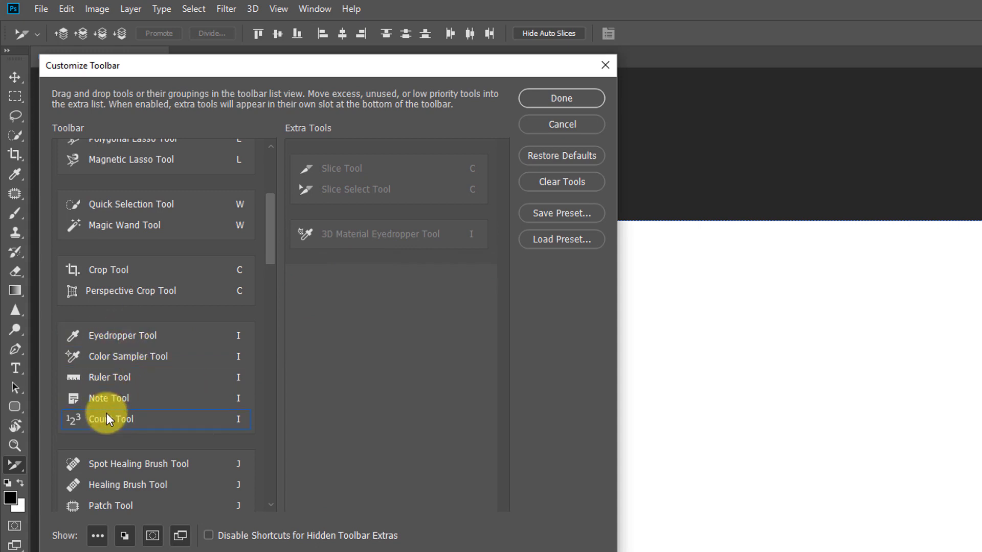
{"action": "left_click_drag", "start_coordinate": [102, 417], "coordinate": [327, 302]}
{"action": "scroll", "coordinate": [182, 360], "scroll_direction": "down", "scroll_amount": 3}
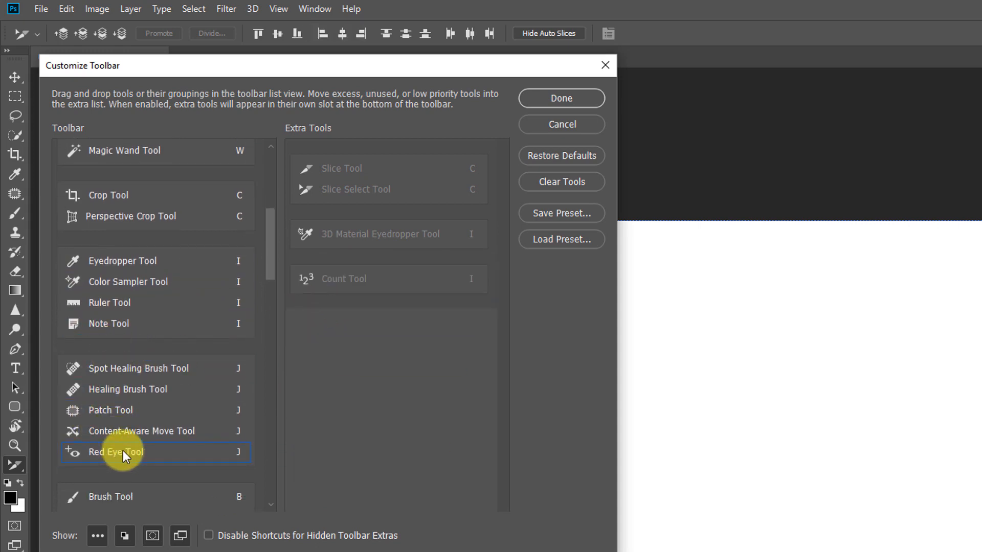
{"action": "left_click_drag", "start_coordinate": [123, 453], "coordinate": [368, 349]}
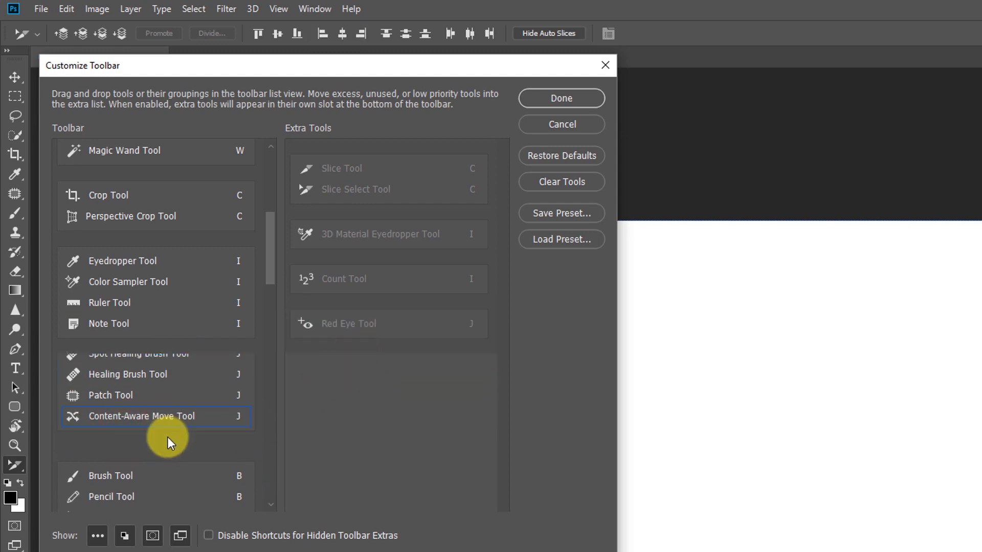
Move the Pencil Tool and the Pattern Stamp Tool to Extra Tools as separate groups
{"action": "scroll", "coordinate": [124, 408], "scroll_direction": "down", "scroll_amount": 4}
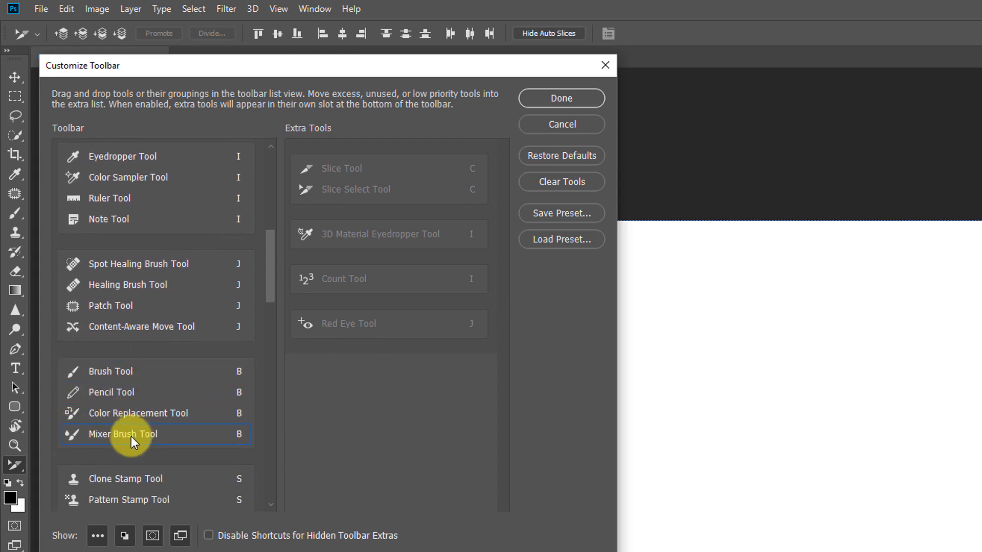
{"action": "scroll", "coordinate": [115, 392], "scroll_direction": "down", "scroll_amount": 2}
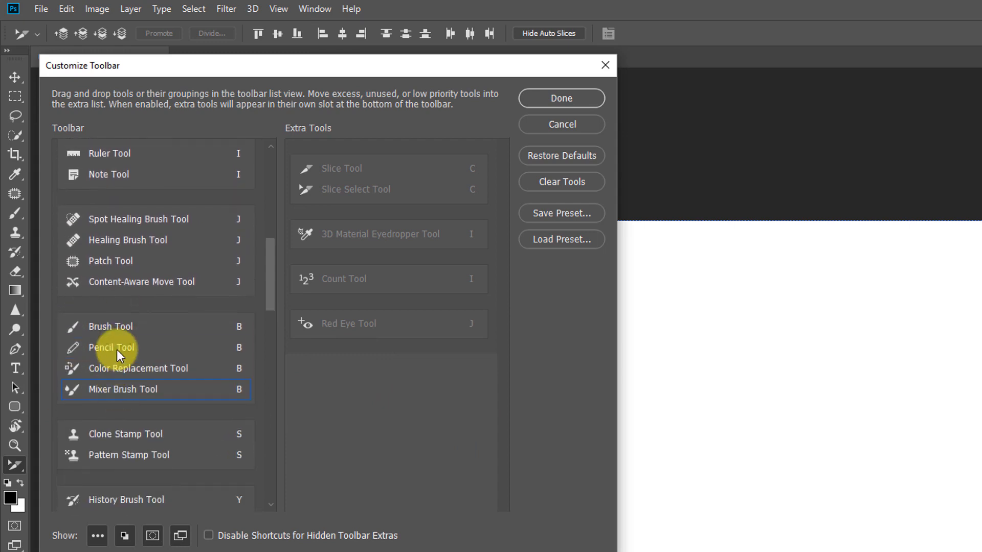
{"action": "mouse_move", "coordinate": [117, 348]}
{"action": "left_mouse_down"}
{"action": "mouse_move", "coordinate": [331, 420]}
{"action": "mouse_move", "coordinate": [358, 390]}
{"action": "mouse_move", "coordinate": [333, 378]}
{"action": "left_mouse_up"}
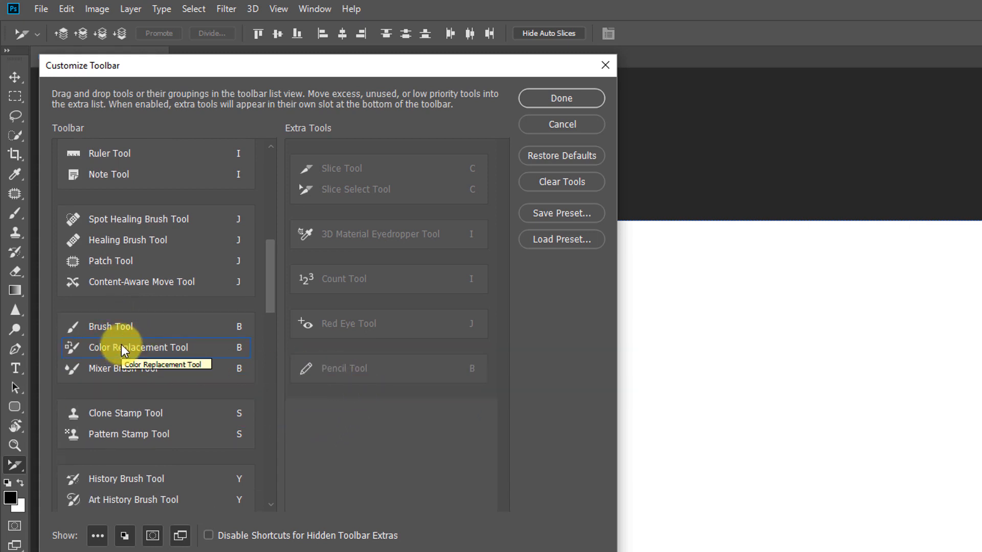
{"action": "scroll", "coordinate": [120, 346], "scroll_direction": "down", "scroll_amount": 1}
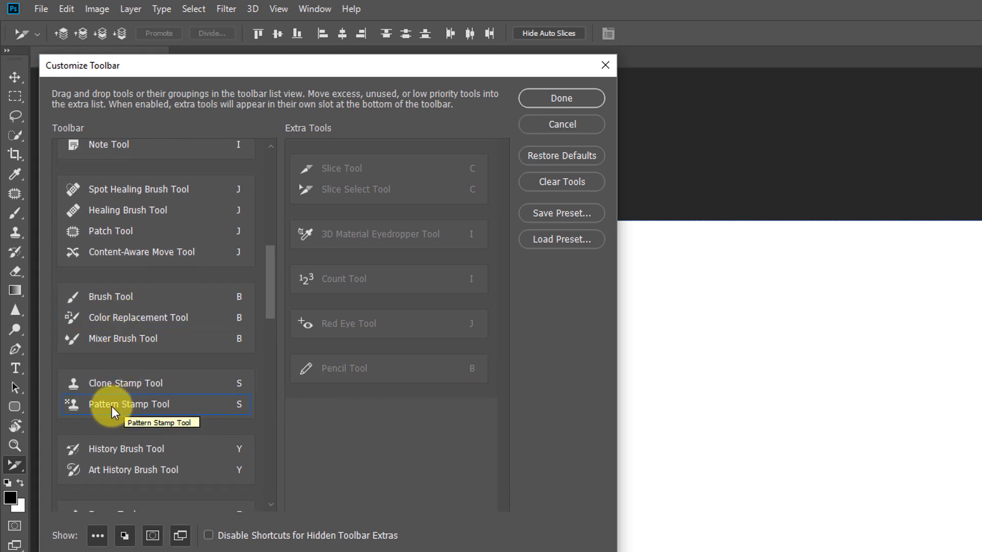
{"action": "mouse_move", "coordinate": [112, 406]}
{"action": "left_mouse_down"}
{"action": "mouse_move", "coordinate": [274, 428]}
{"action": "mouse_move", "coordinate": [358, 409]}
{"action": "mouse_move", "coordinate": [311, 419]}
{"action": "left_mouse_up"}
Move both history brush tools and the whole group of three eraser tools to Extra Tools
{"action": "scroll", "coordinate": [208, 402], "scroll_direction": "down", "scroll_amount": 1}
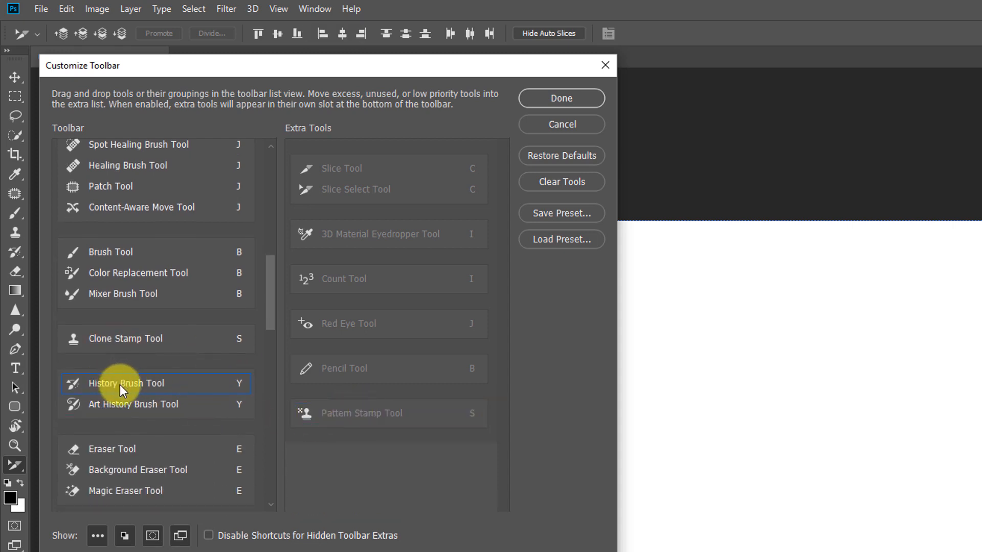
{"action": "mouse_move", "coordinate": [120, 385]}
{"action": "left_mouse_down"}
{"action": "mouse_move", "coordinate": [322, 460]}
{"action": "mouse_move", "coordinate": [145, 389]}
{"action": "mouse_move", "coordinate": [338, 452]}
{"action": "left_mouse_up"}
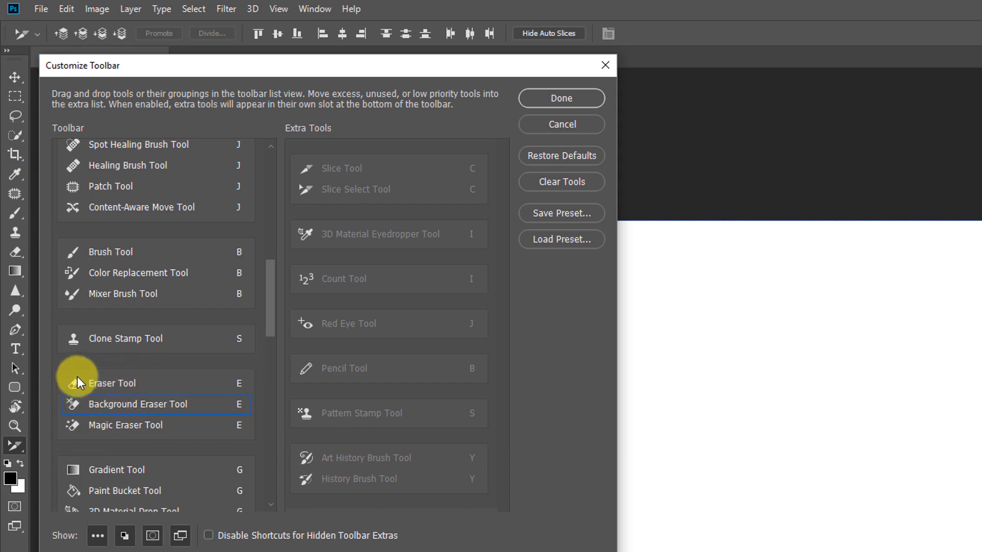
{"action": "left_click_drag", "start_coordinate": [79, 370], "coordinate": [300, 390]}
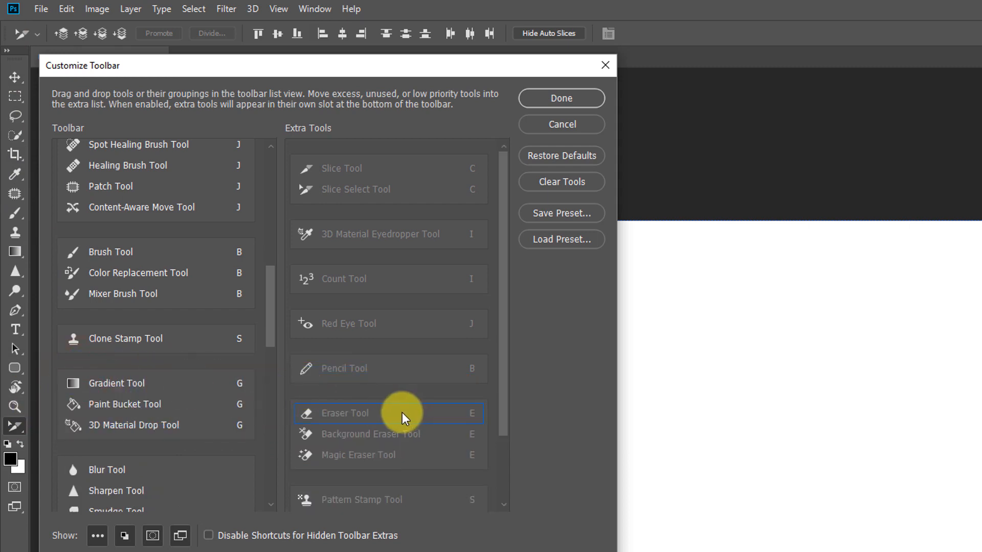
Move the Paint Bucket and 3D Material Drop tools to Extra Tools and accept the customized toolbar
{"action": "scroll", "coordinate": [212, 408], "scroll_direction": "down", "scroll_amount": 1}
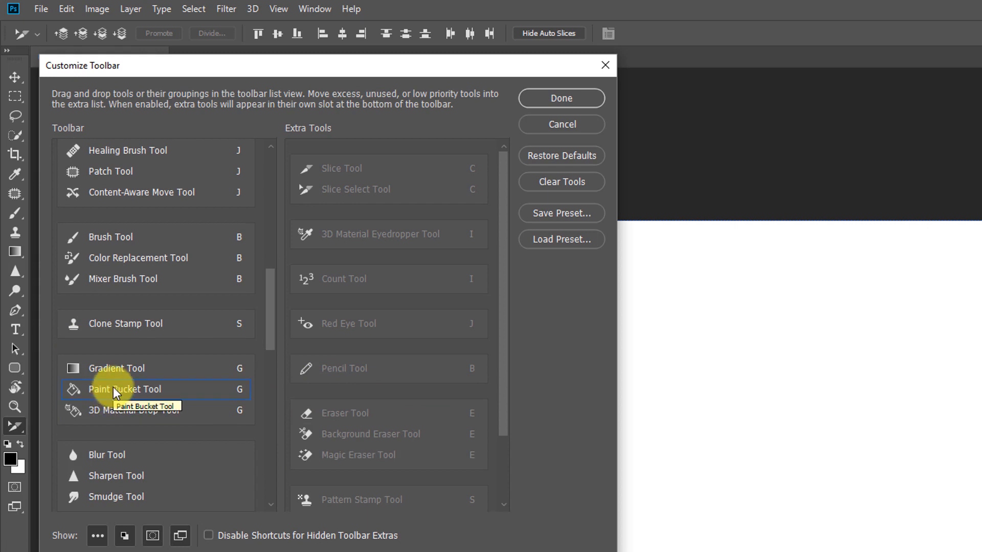
{"action": "mouse_move", "coordinate": [114, 391]}
{"action": "left_mouse_down"}
{"action": "mouse_move", "coordinate": [368, 401]}
{"action": "mouse_move", "coordinate": [358, 404]}
{"action": "left_mouse_up"}
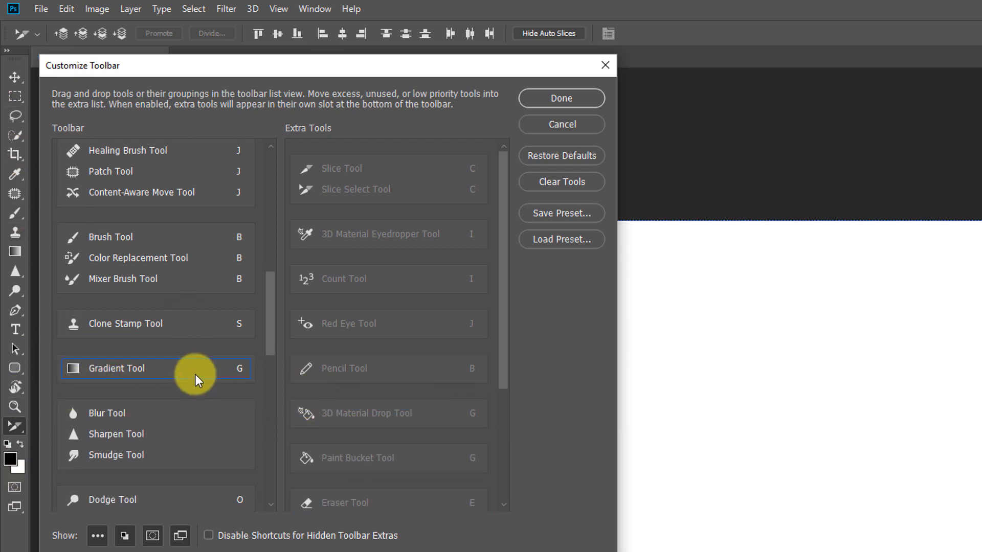
{"action": "scroll", "coordinate": [179, 360], "scroll_direction": "down", "scroll_amount": 2}
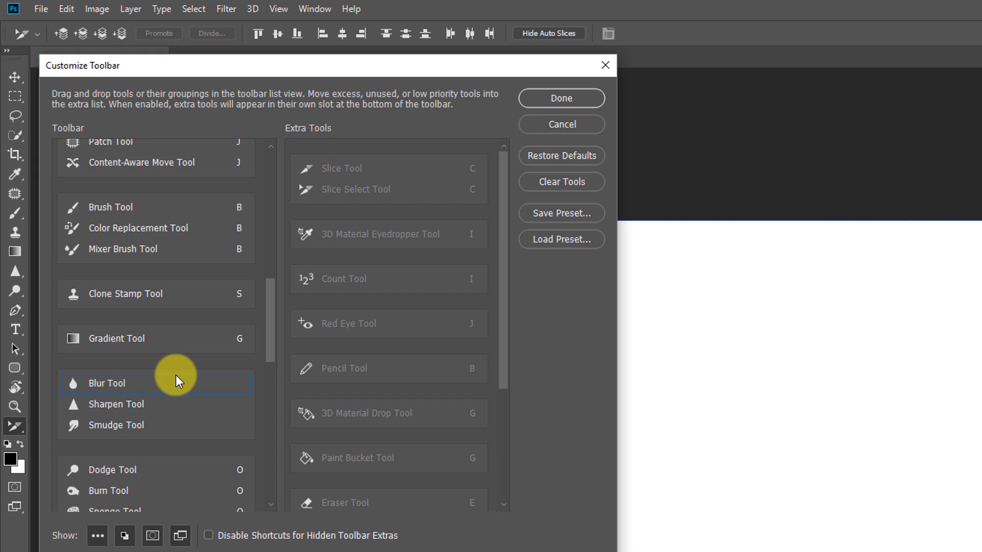
{"action": "scroll", "coordinate": [184, 368], "scroll_direction": "down", "scroll_amount": 1}
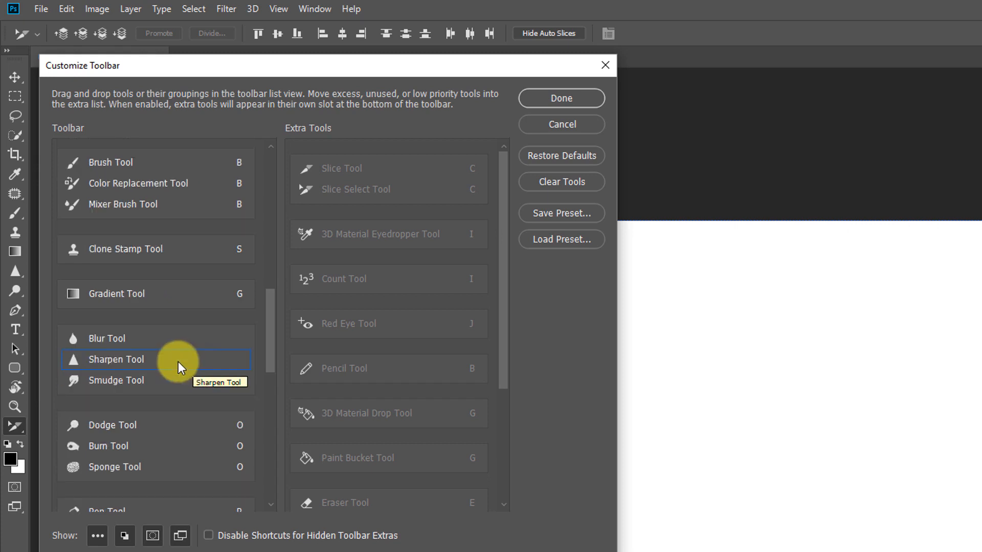
{"action": "left_click", "coordinate": [548, 97]}
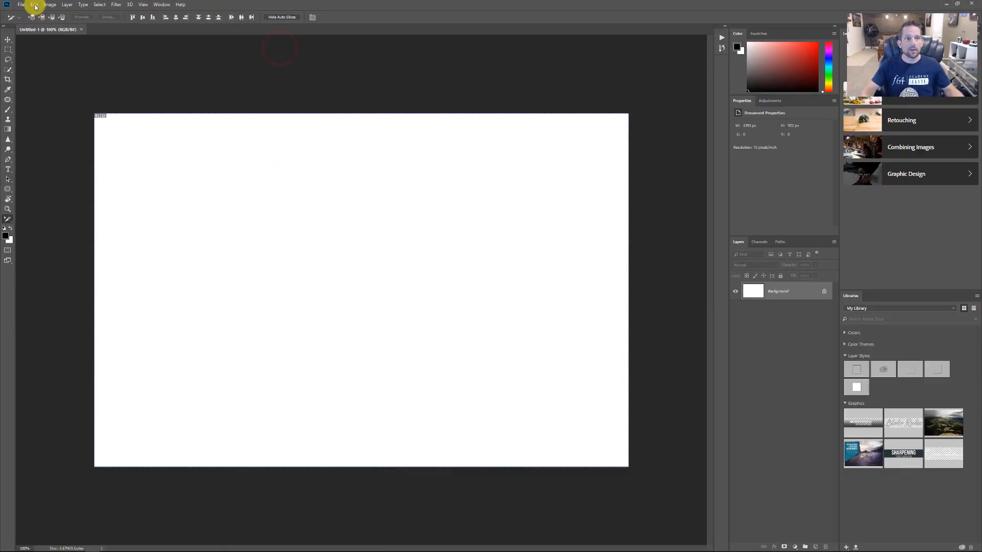
In the General preferences, turn off the Start workspace when no documents are open and enable the legacy New Document interface
{"action": "left_click", "coordinate": [35, 6]}
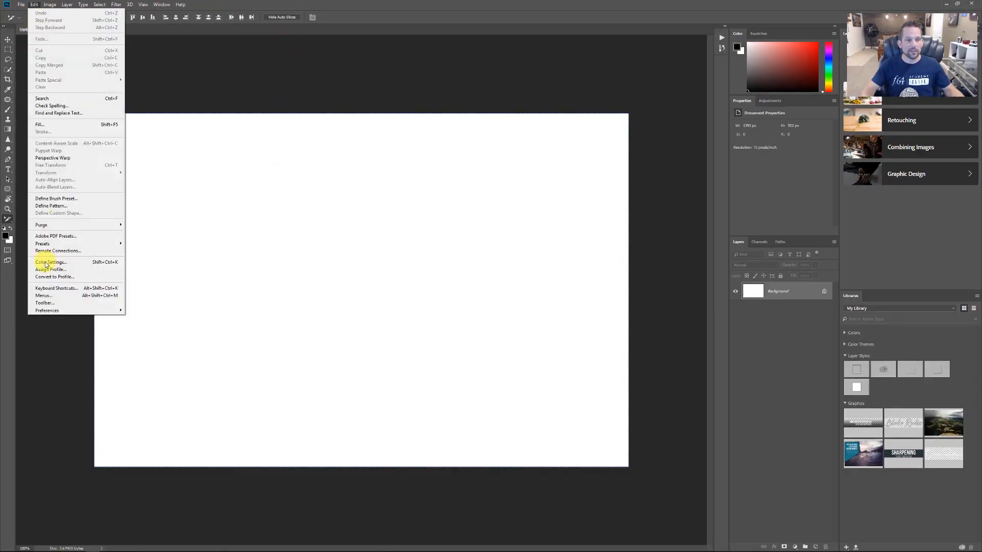
{"action": "left_click", "coordinate": [55, 312]}
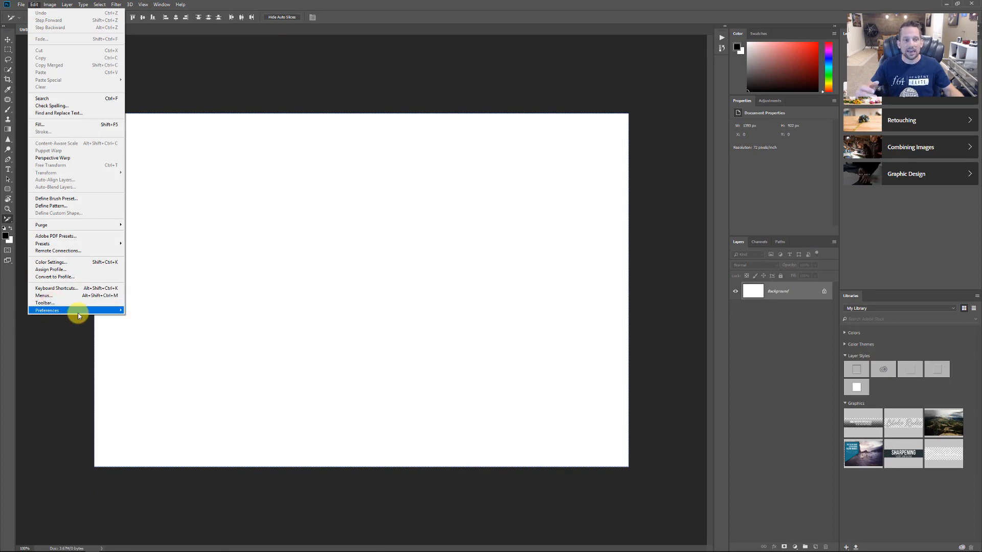
{"action": "mouse_move", "coordinate": [78, 314]}
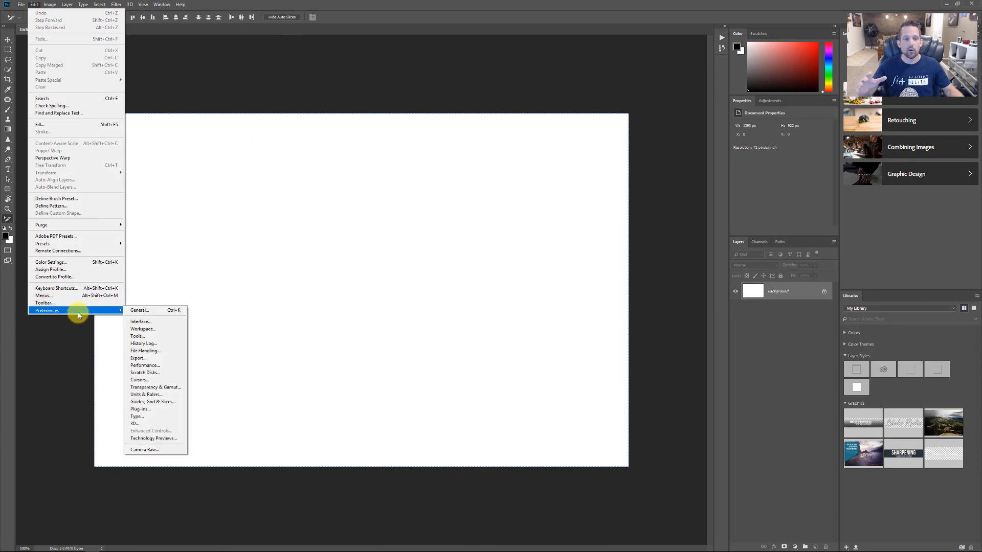
{"action": "left_click", "coordinate": [140, 310]}
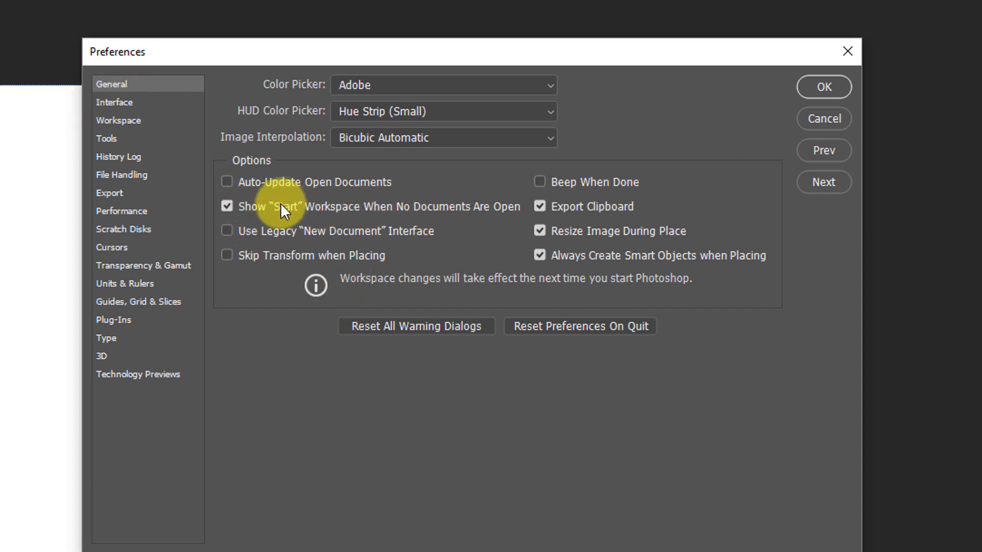
{"action": "left_click", "coordinate": [228, 207]}
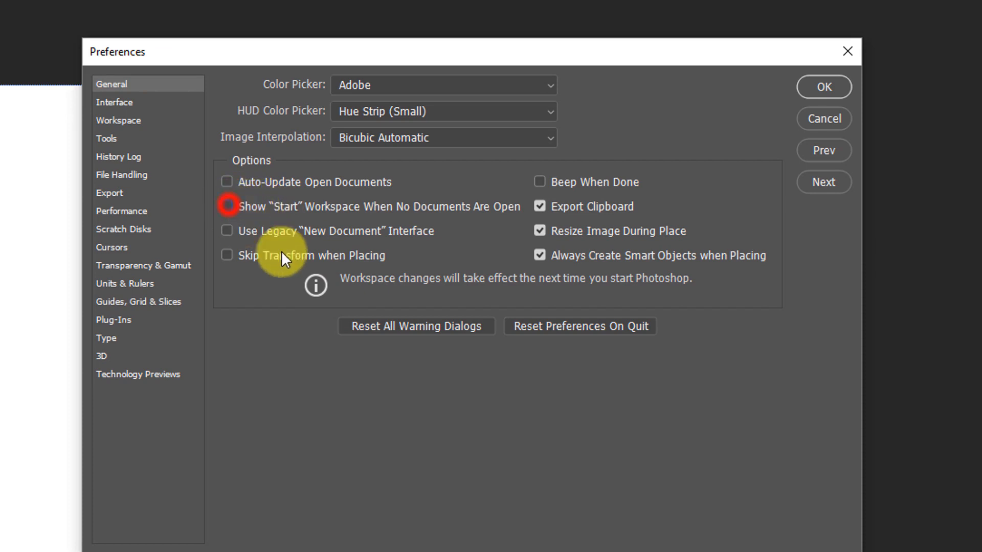
{"action": "left_click", "coordinate": [229, 229]}
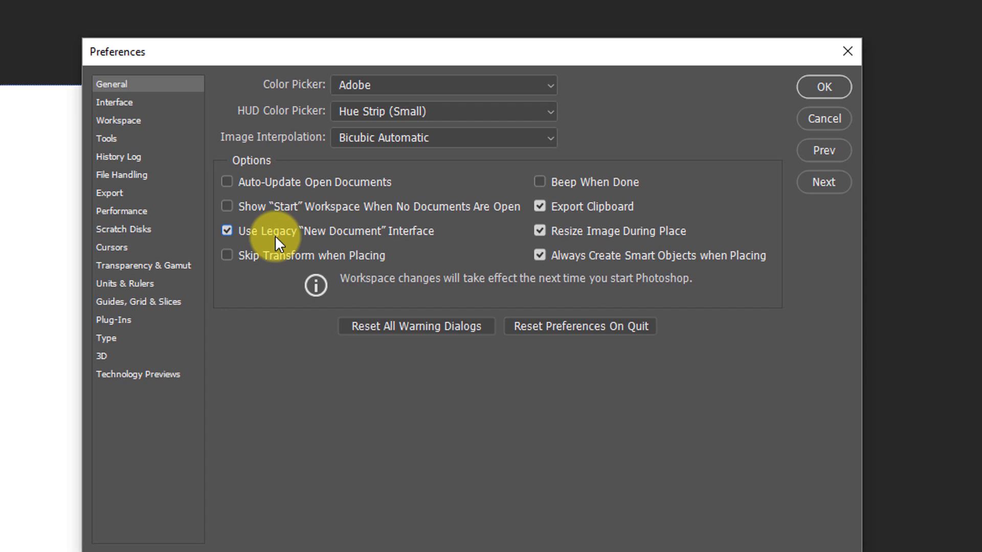
In the Interface preferences, try the Medium, Tiny and Large UI font sizes, settle on Small, and set UI scaling to 100%
{"action": "left_click", "coordinate": [134, 101]}
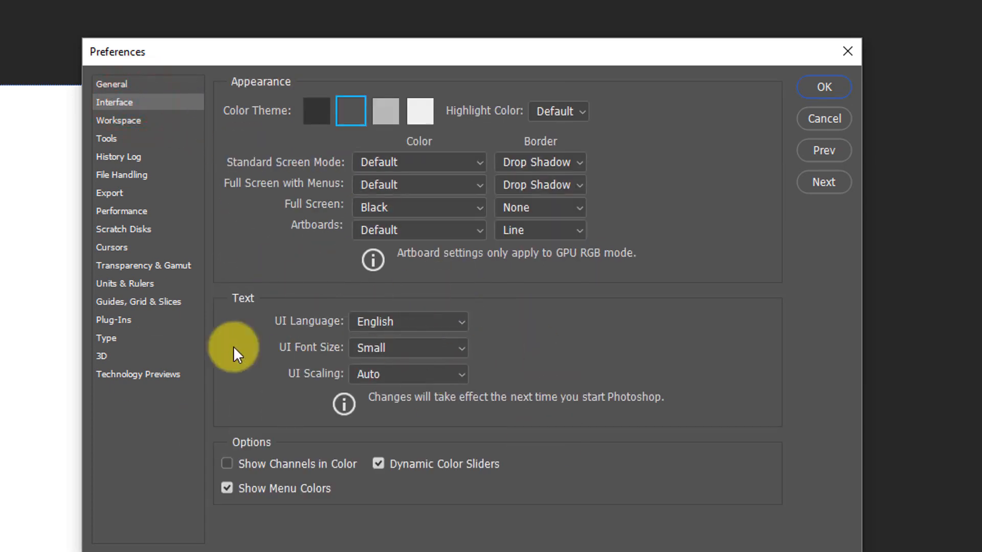
{"action": "left_click", "coordinate": [364, 350]}
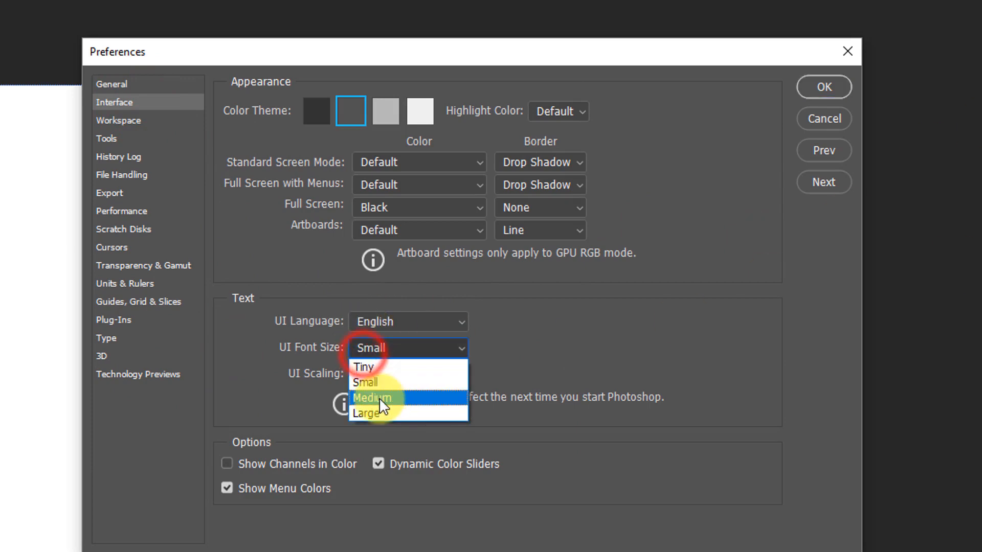
{"action": "left_click", "coordinate": [379, 398]}
{"action": "left_click", "coordinate": [390, 344]}
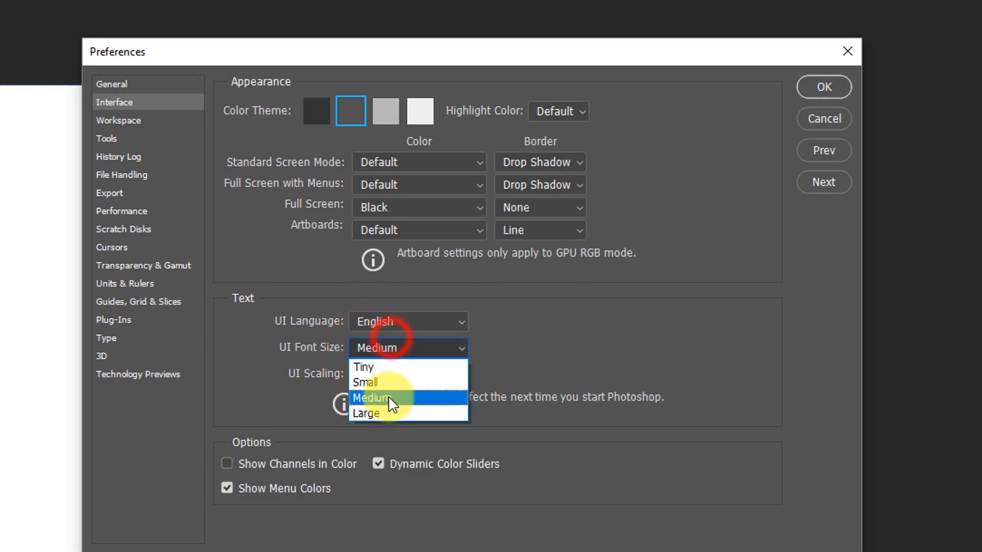
{"action": "left_click", "coordinate": [389, 369]}
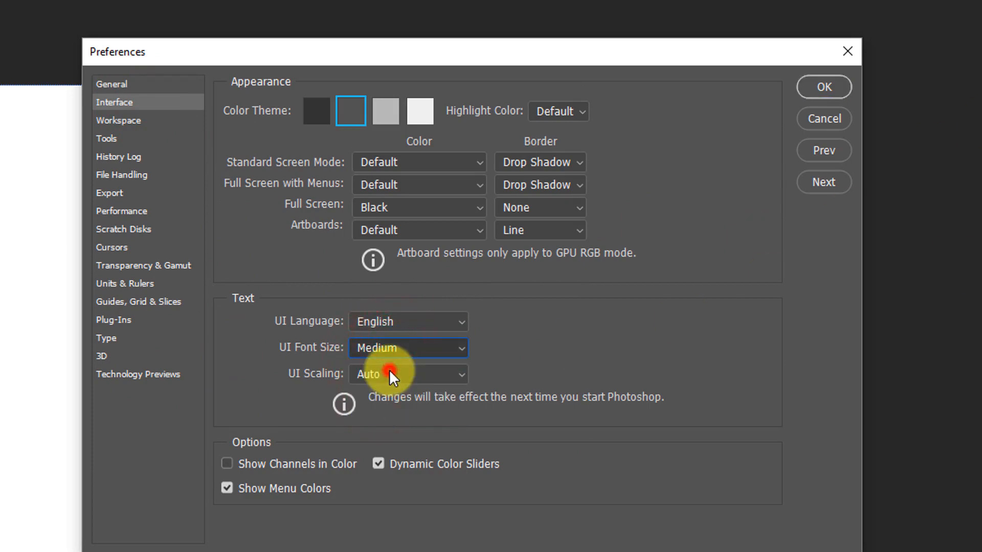
{"action": "left_click", "coordinate": [394, 343]}
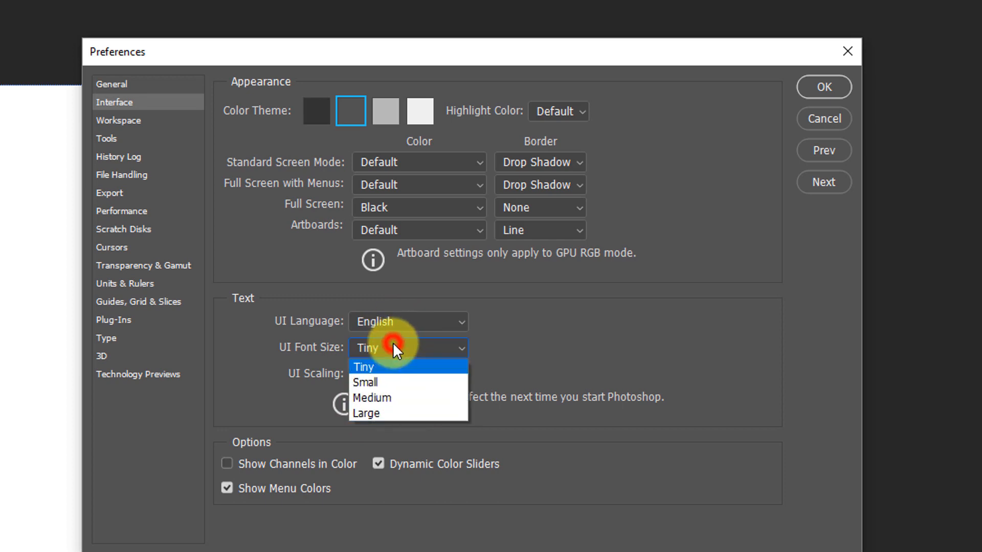
{"action": "left_click", "coordinate": [384, 382]}
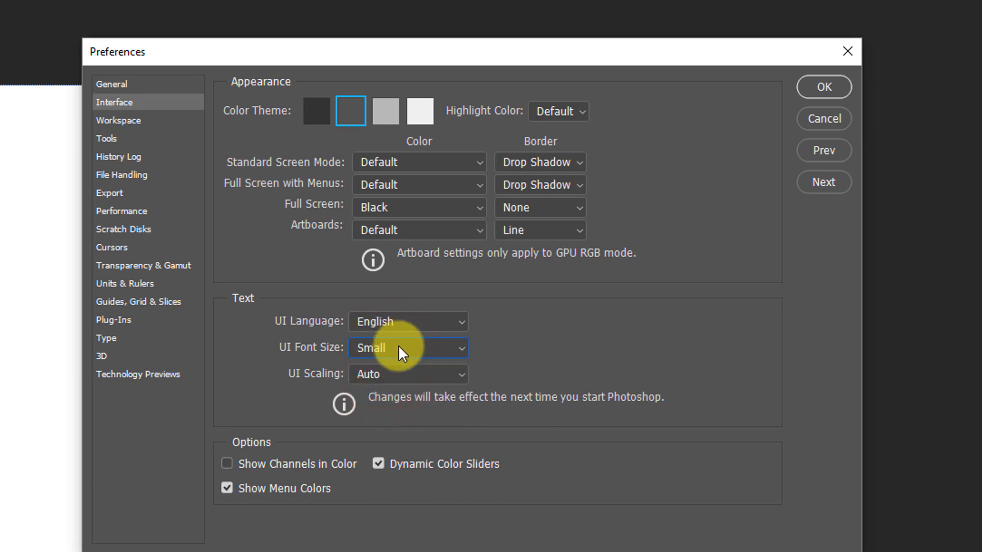
{"action": "left_click", "coordinate": [400, 346]}
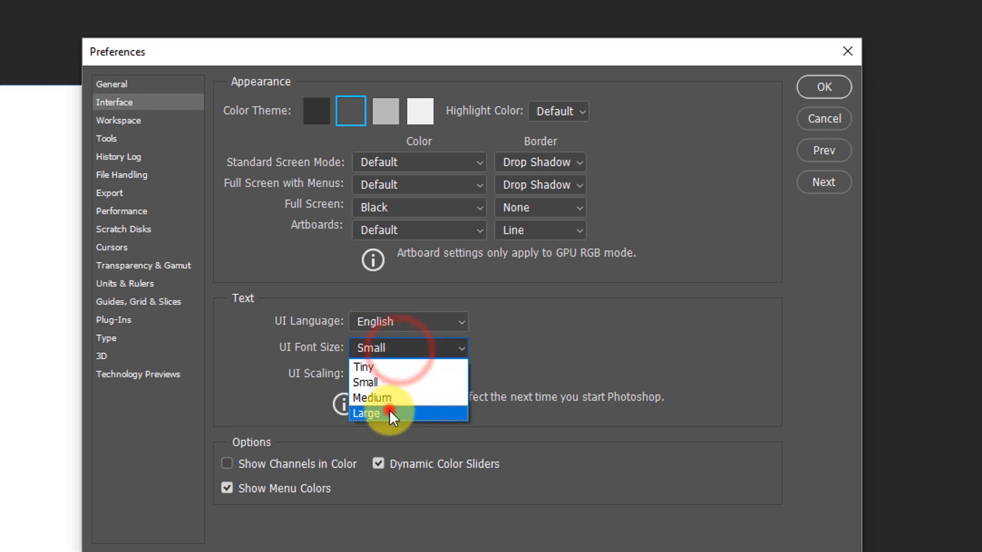
{"action": "left_click", "coordinate": [392, 408]}
{"action": "left_click", "coordinate": [395, 343]}
{"action": "left_click", "coordinate": [386, 381]}
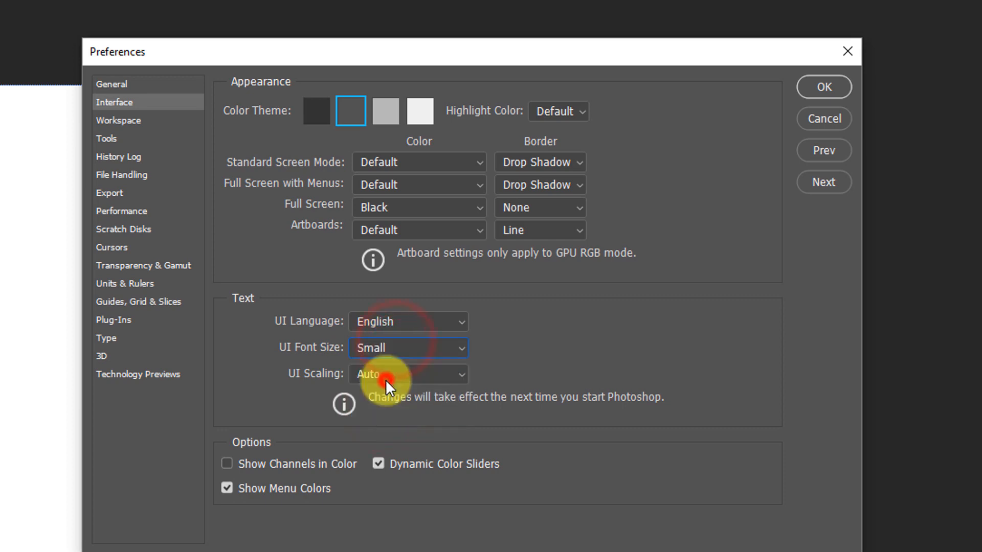
{"action": "left_click", "coordinate": [398, 367]}
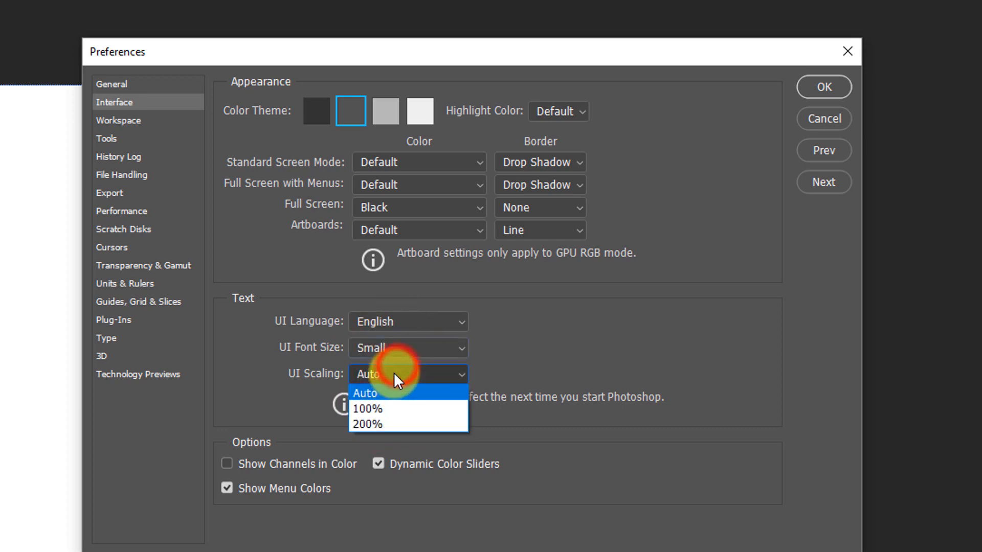
{"action": "left_click", "coordinate": [371, 408]}
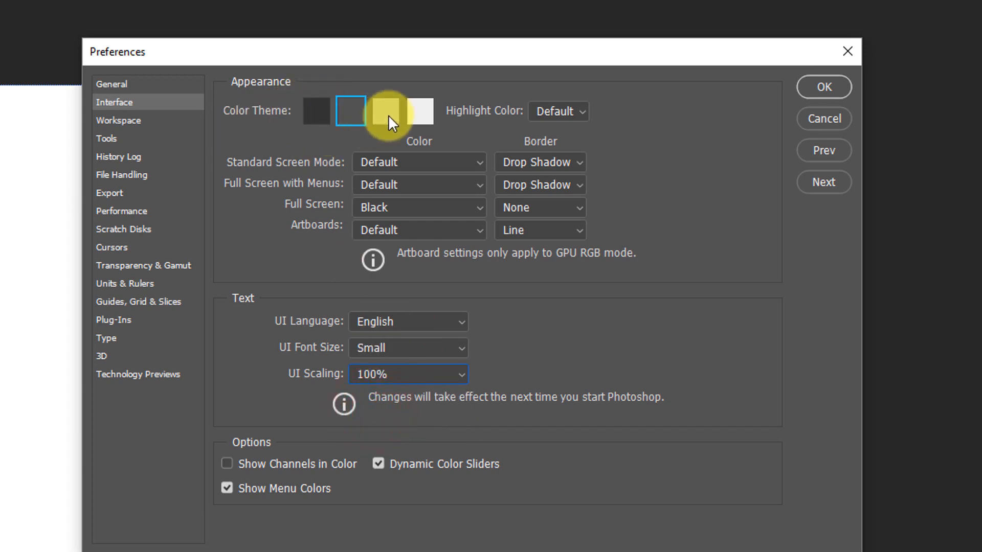
Preview the darkest, lightest and light gray color themes, and return to the second-darkest gray theme
{"action": "left_click", "coordinate": [316, 108]}
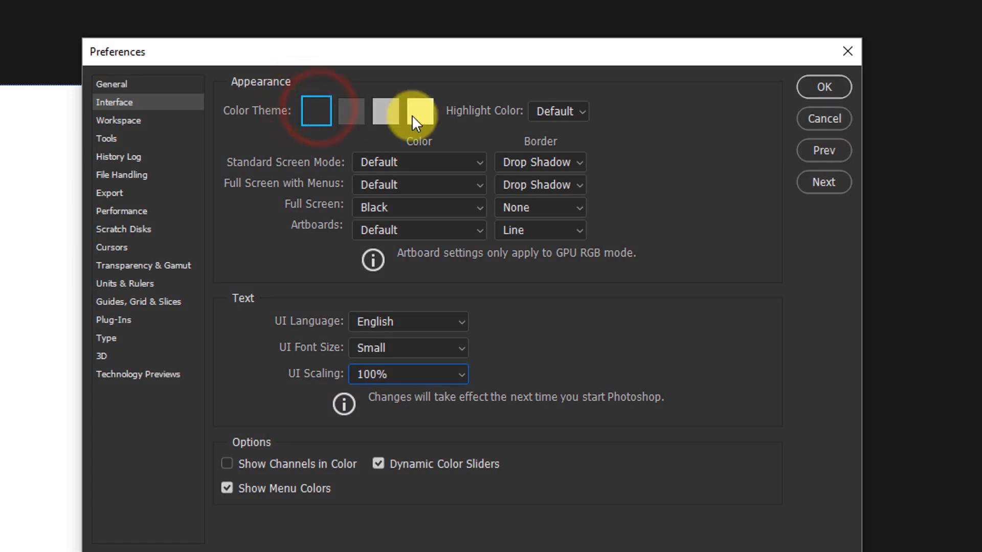
{"action": "left_click", "coordinate": [422, 112]}
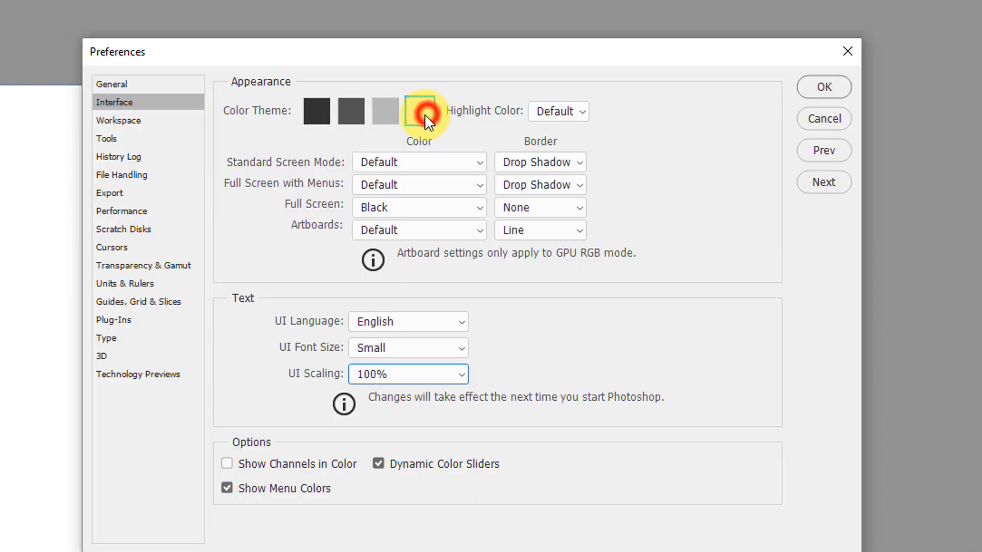
{"action": "left_click", "coordinate": [385, 109]}
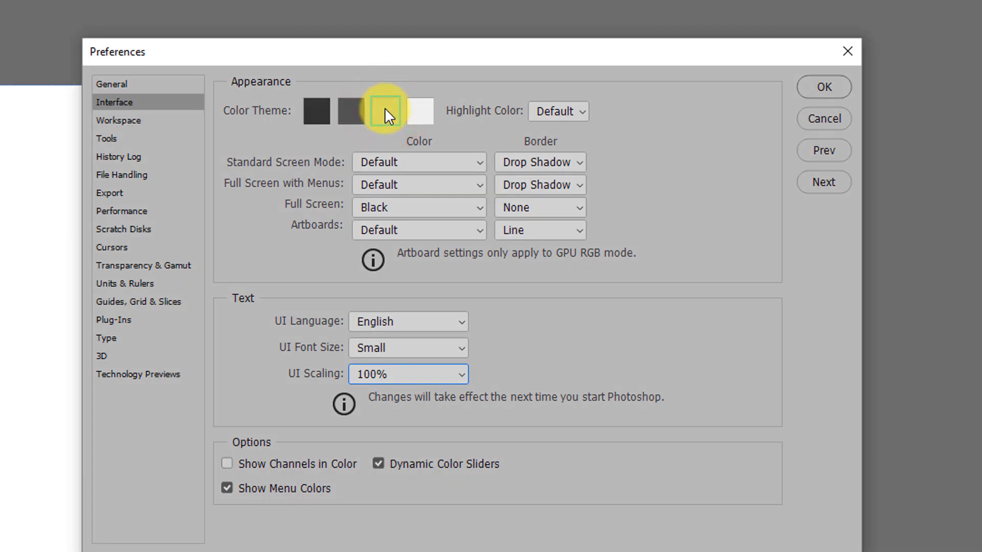
{"action": "left_click", "coordinate": [355, 114]}
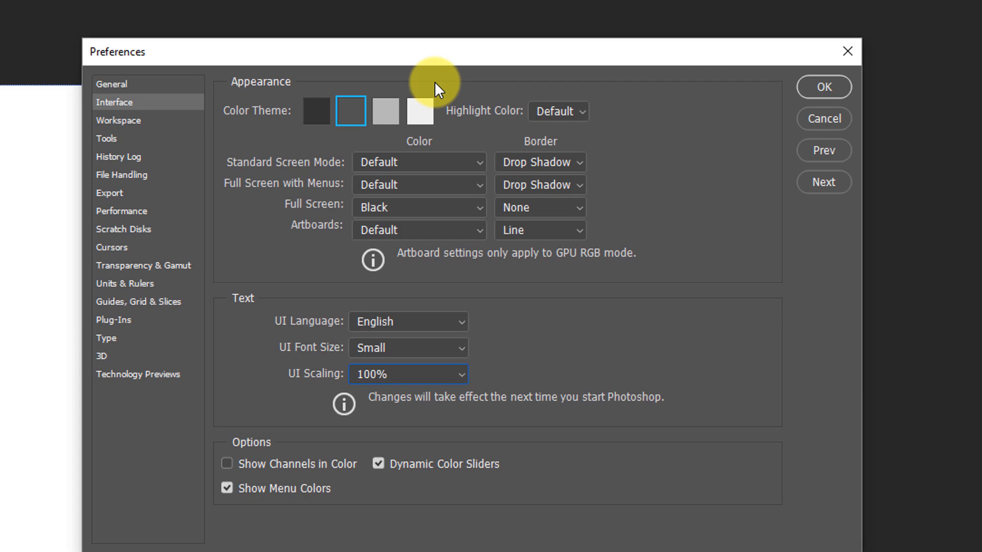
In the Workspace preferences, turn off Open Documents as Tabs and Large Tabs, toggling Large Tabs to compare the tab sizes
{"action": "left_click", "coordinate": [120, 120]}
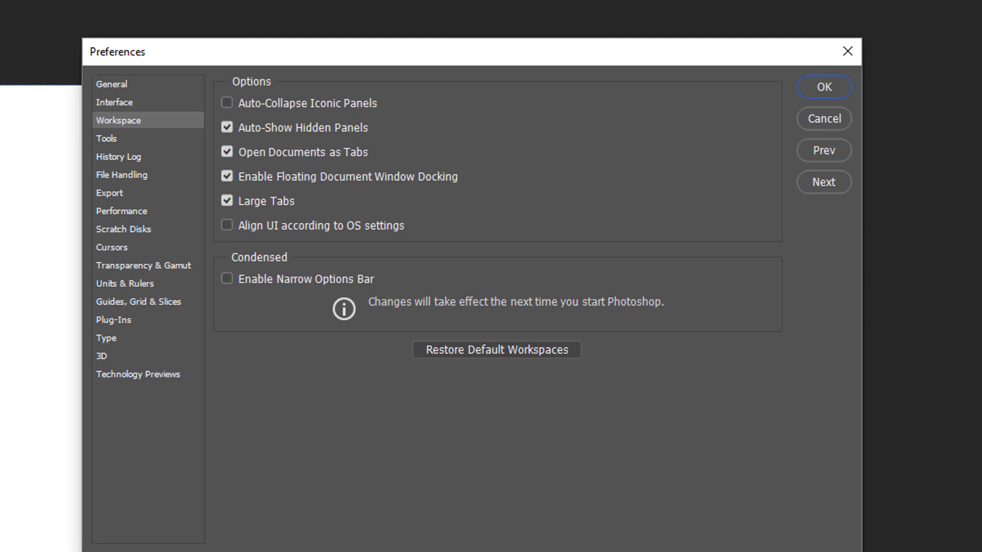
{"action": "left_click", "coordinate": [239, 152]}
{"action": "left_click", "coordinate": [226, 201]}
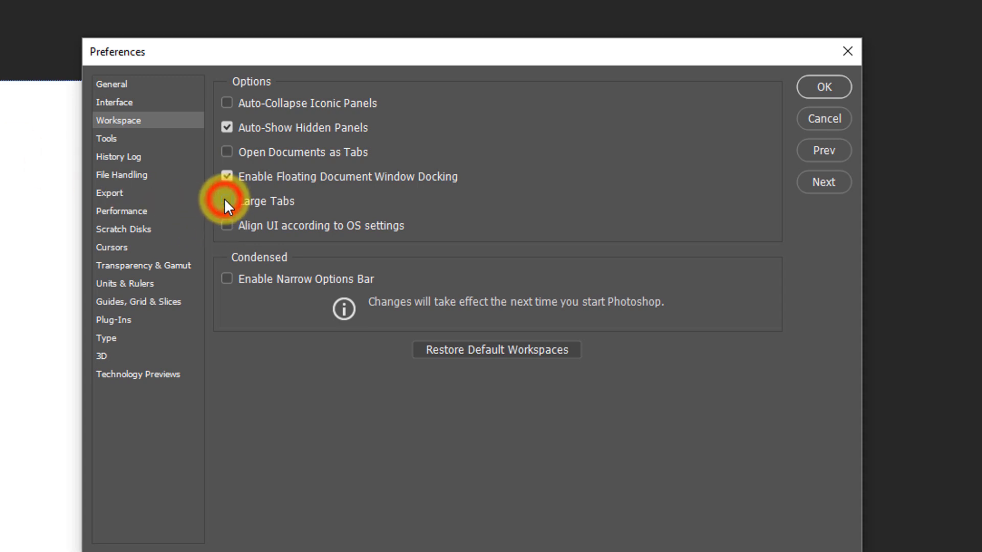
{"action": "left_click", "coordinate": [226, 201]}
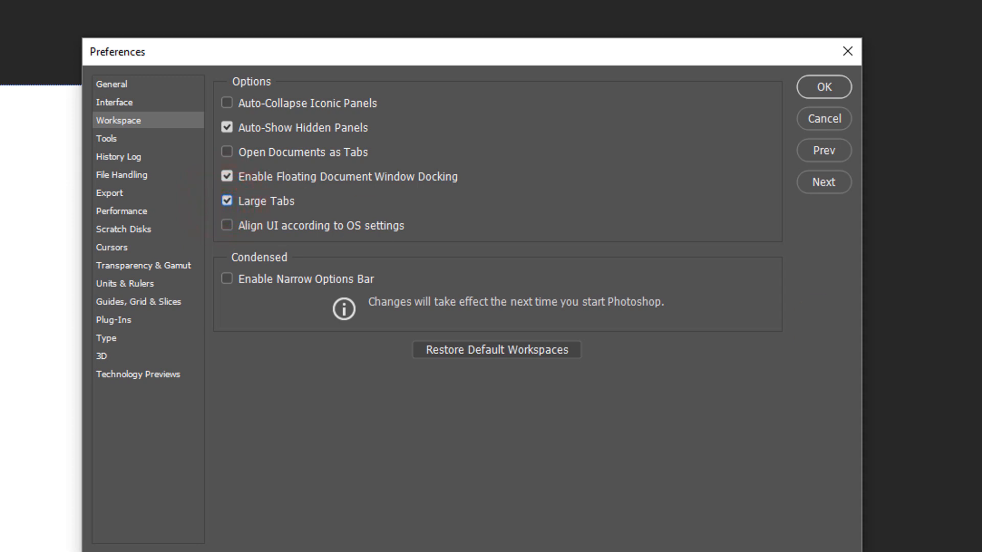
{"action": "left_click", "coordinate": [227, 201]}
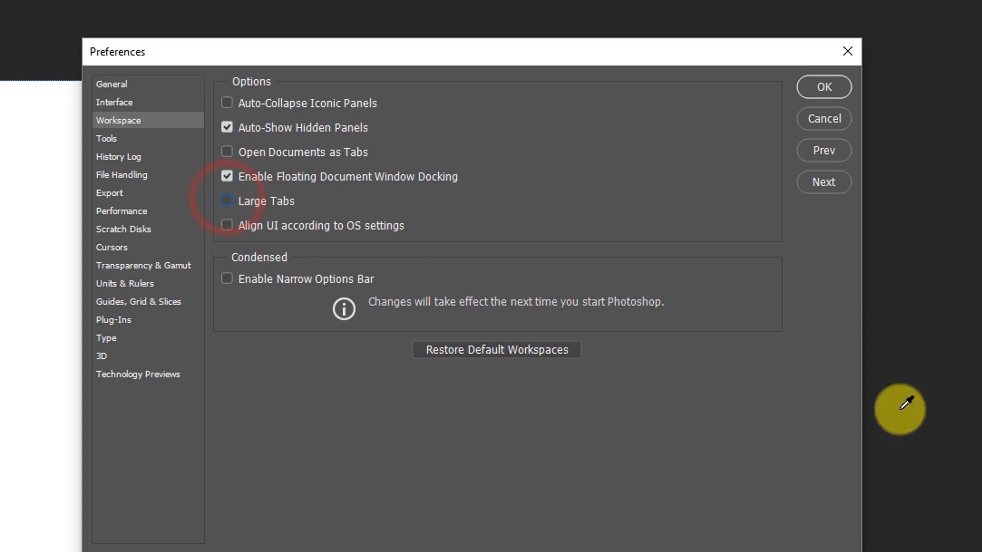
{"action": "left_click", "coordinate": [226, 201]}
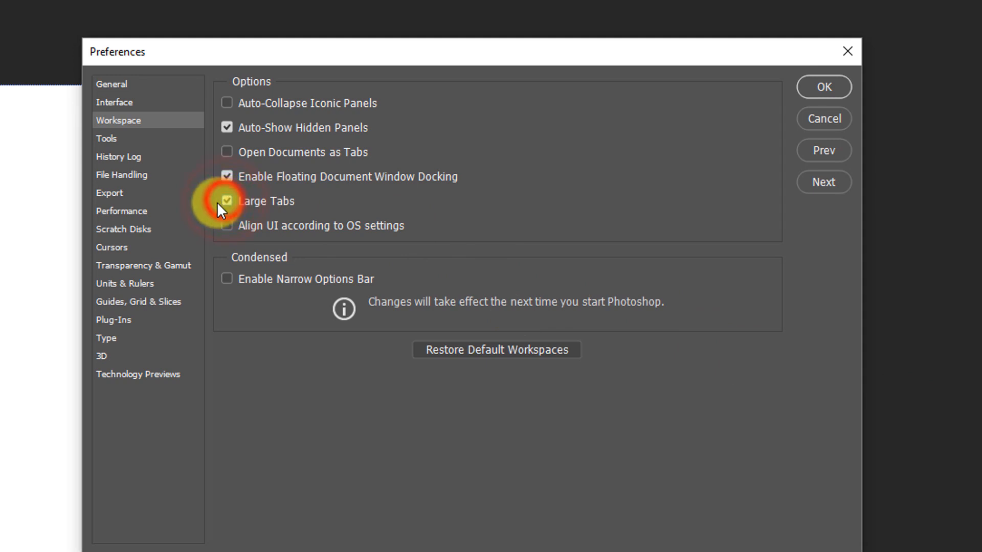
{"action": "left_click", "coordinate": [223, 203]}
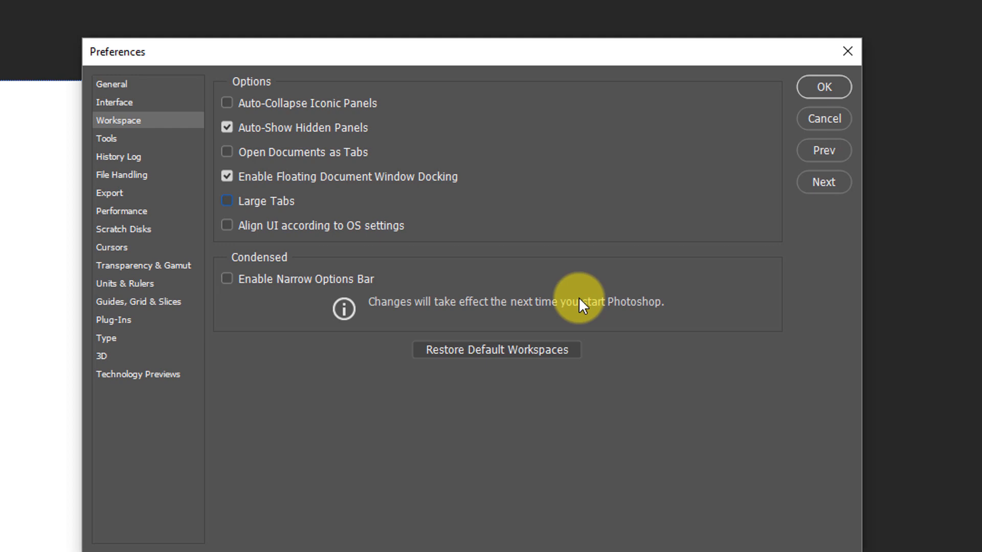
Review the options in the Tools, History Log, File Handling and Export preferences
{"action": "left_click", "coordinate": [114, 140]}
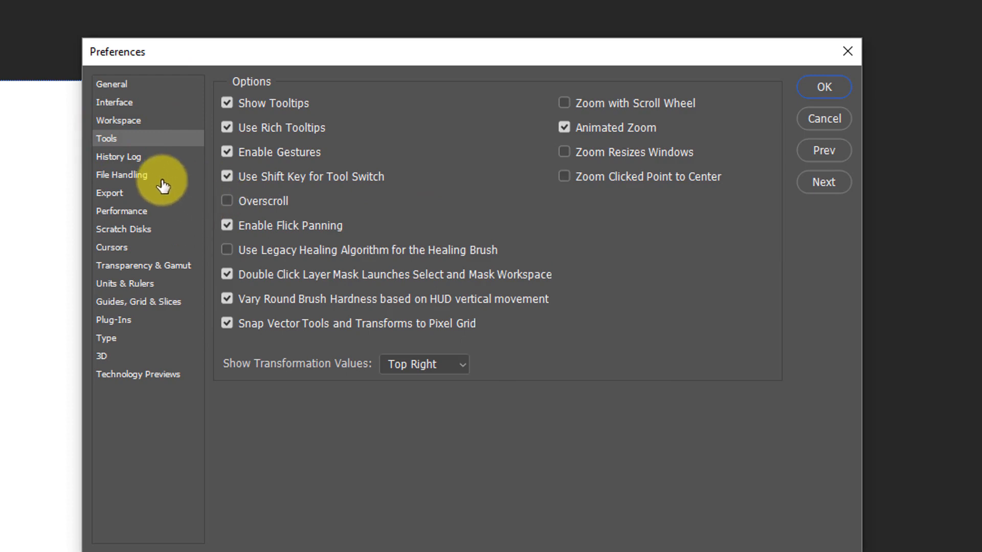
{"action": "left_click", "coordinate": [142, 159]}
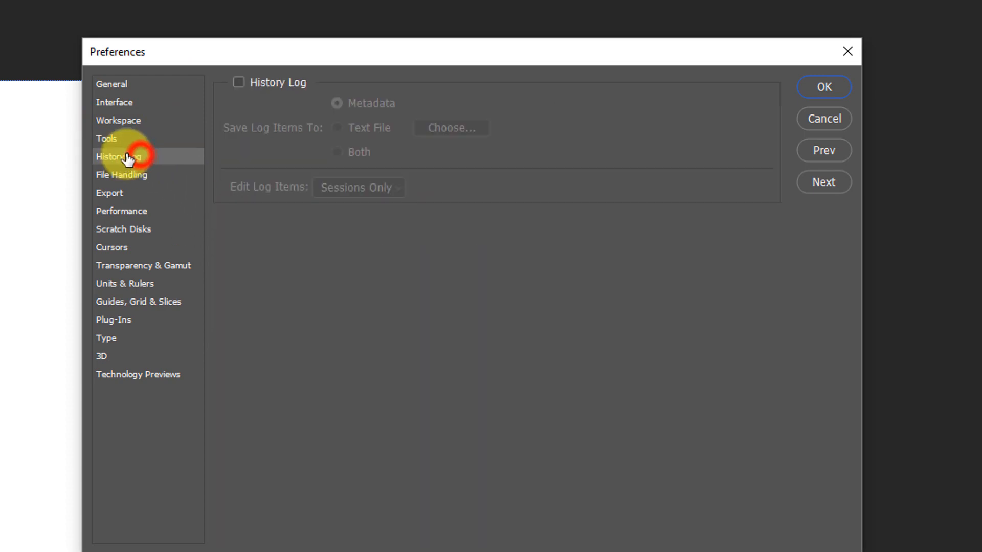
{"action": "left_click", "coordinate": [153, 178]}
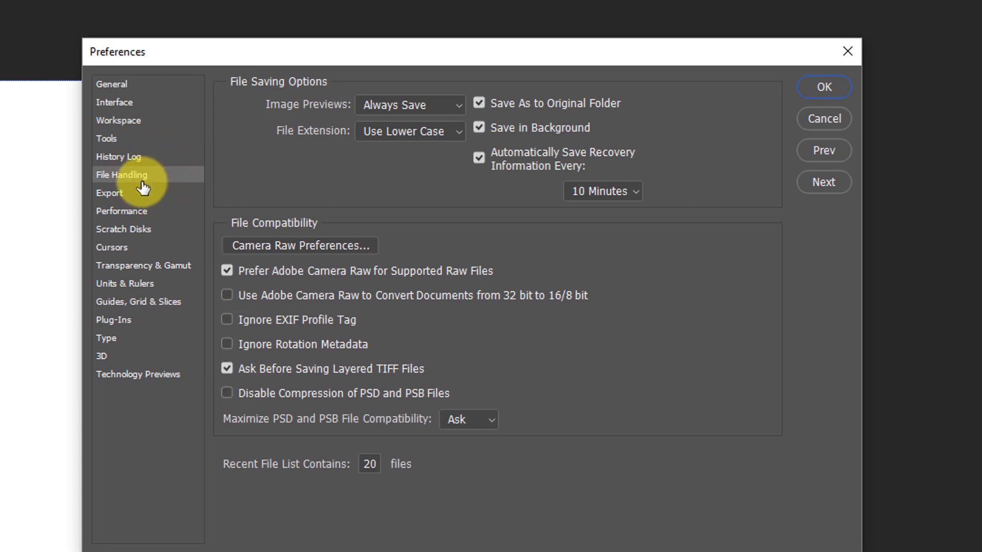
{"action": "left_click", "coordinate": [117, 202]}
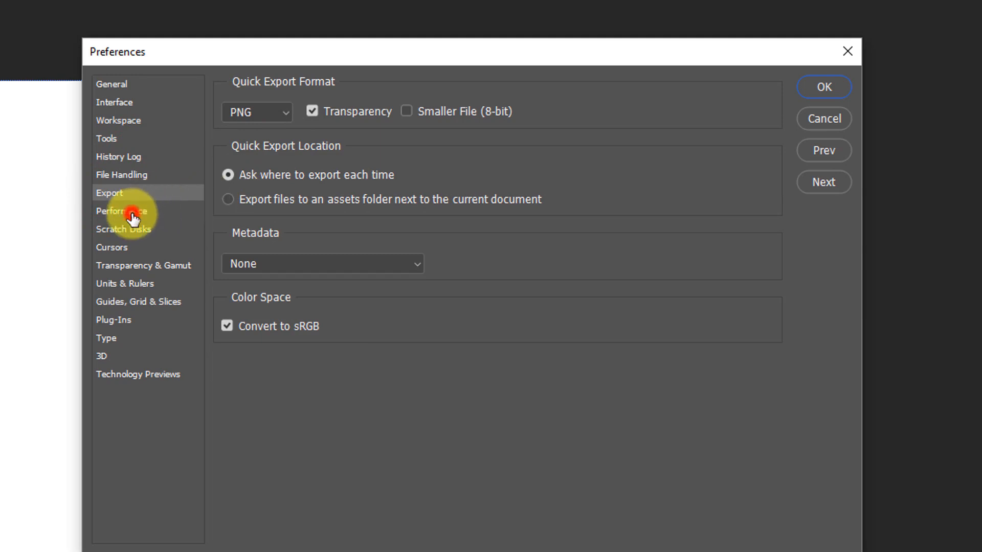
In the Performance preferences, select the History States value, and switch Use Graphics Processor off and back on
{"action": "left_click", "coordinate": [132, 214]}
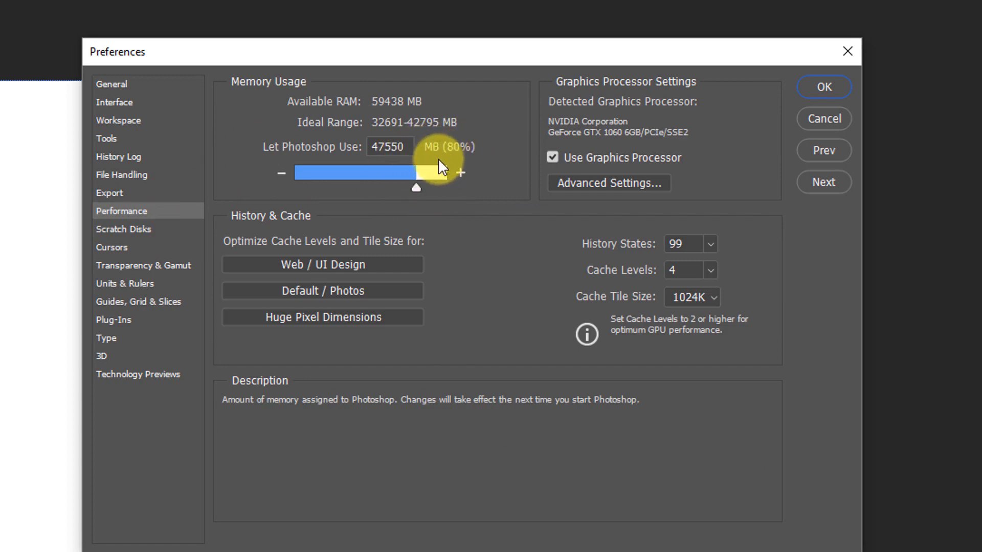
{"action": "double_click", "coordinate": [696, 245]}
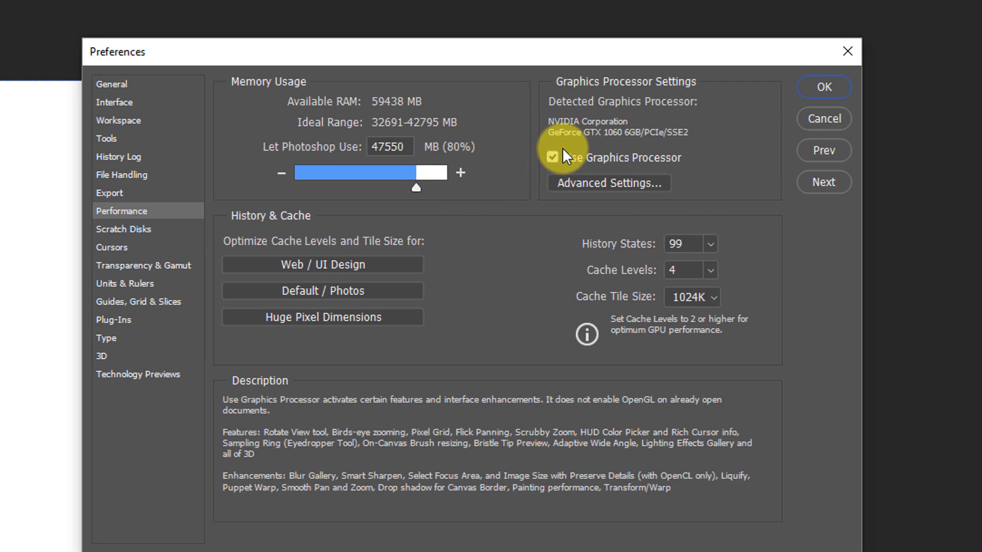
{"action": "left_click", "coordinate": [548, 156]}
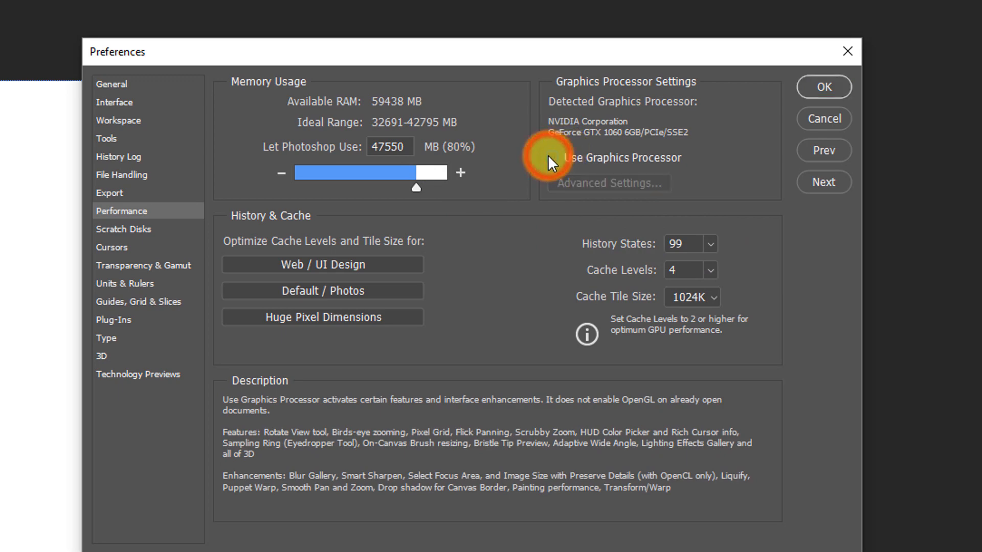
{"action": "left_click", "coordinate": [548, 156]}
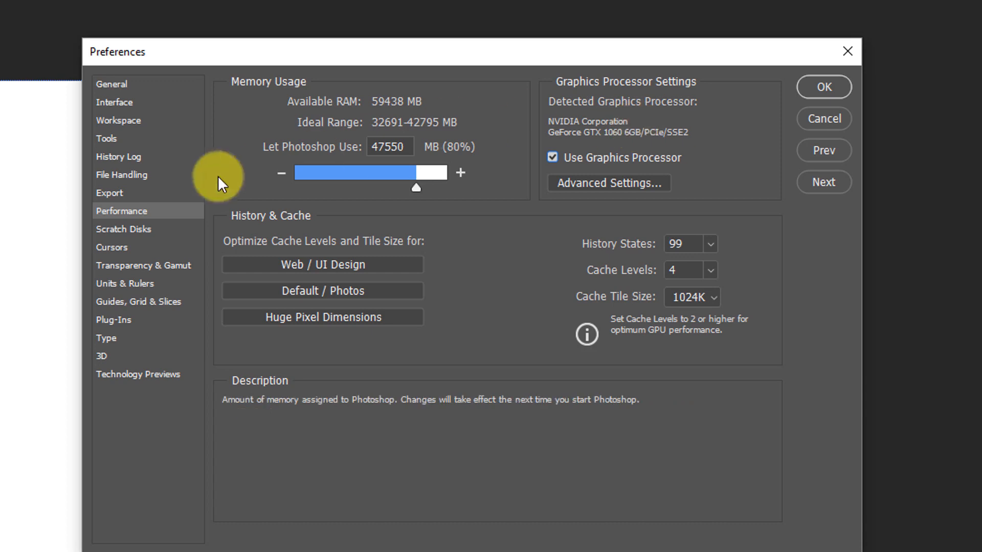
Review the Scratch Disks and Cursors preferences, recheck the General, Interface, Workspace and Performance settings, and accept the preference changes
{"action": "left_click", "coordinate": [122, 228]}
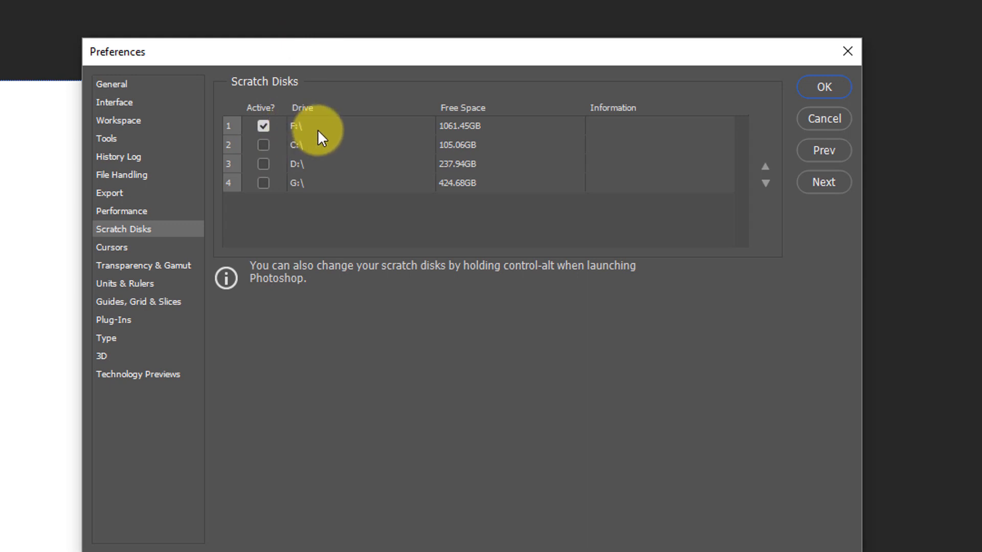
{"action": "left_click", "coordinate": [114, 250]}
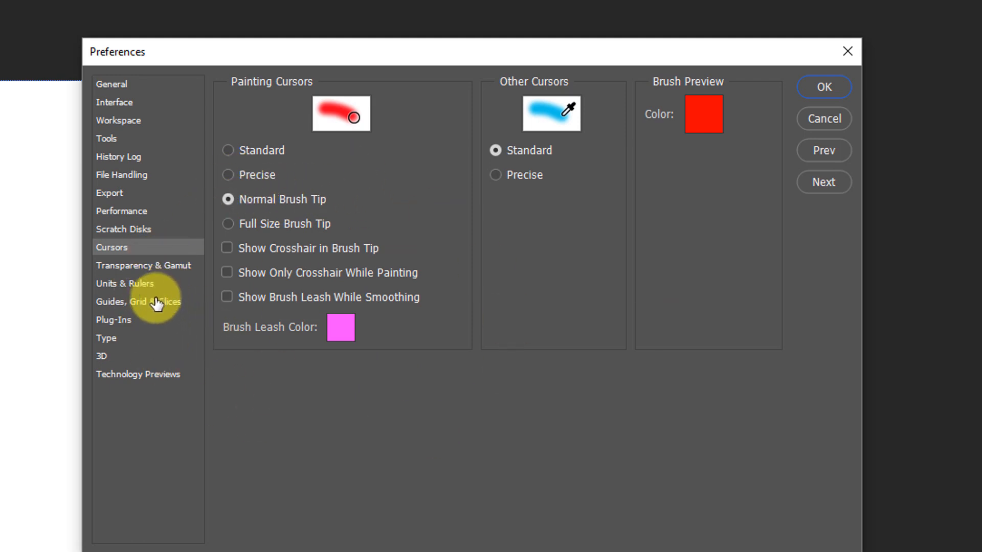
{"action": "left_click", "coordinate": [117, 85]}
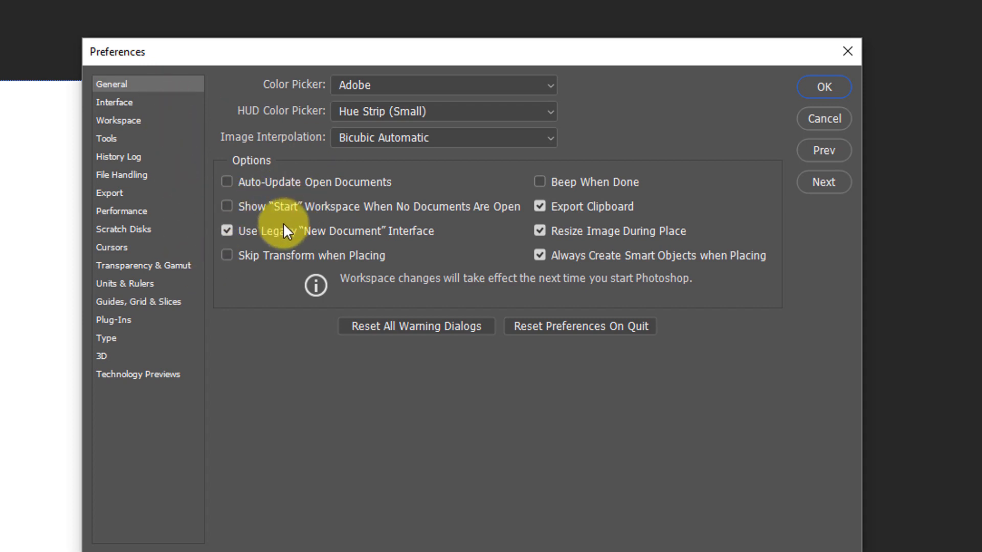
{"action": "left_click", "coordinate": [107, 102]}
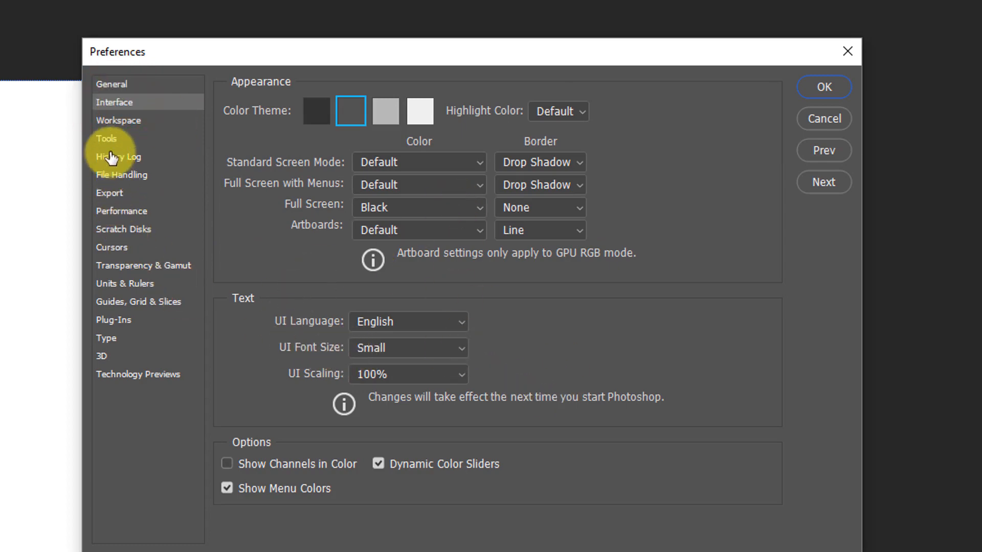
{"action": "left_click", "coordinate": [116, 121]}
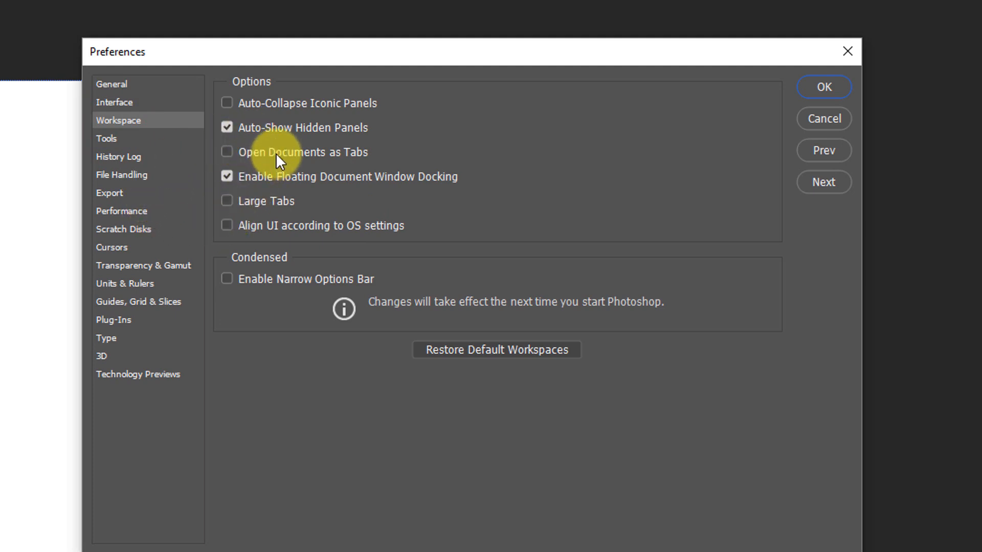
{"action": "left_click", "coordinate": [122, 211]}
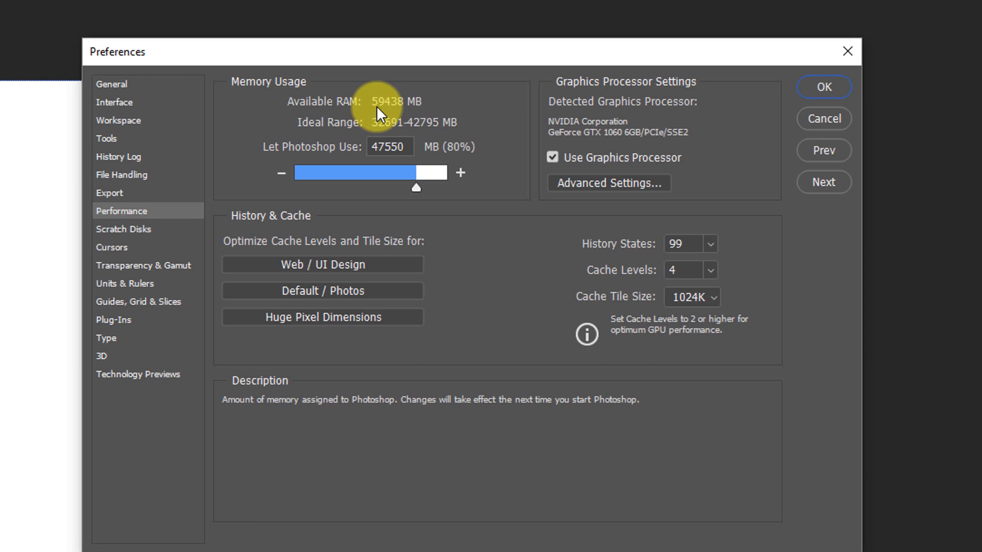
{"action": "left_click", "coordinate": [824, 87]}
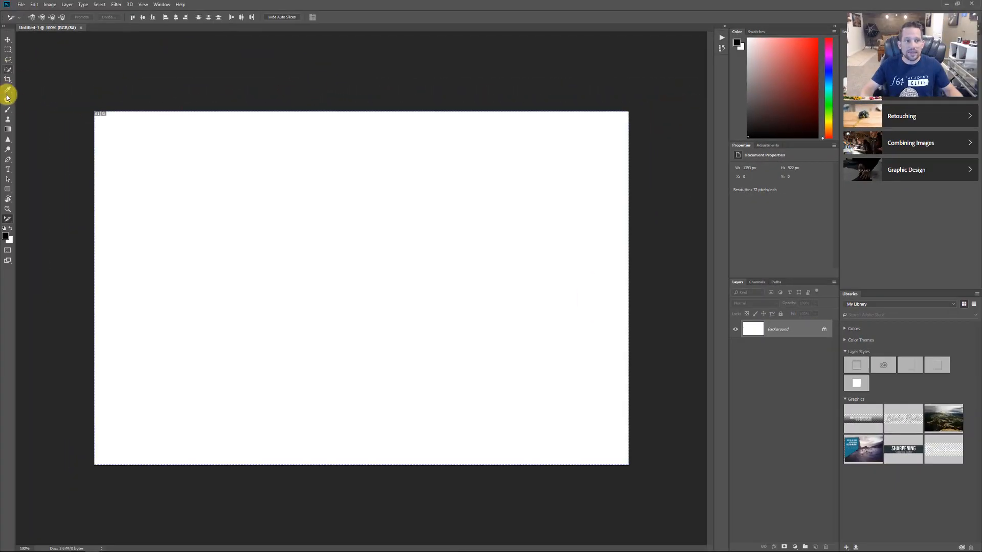
Compare the tool options of the Eyedropper, Brush and Patch tools by switching between them, ending on the Brush tool
{"action": "left_click", "coordinate": [8, 89]}
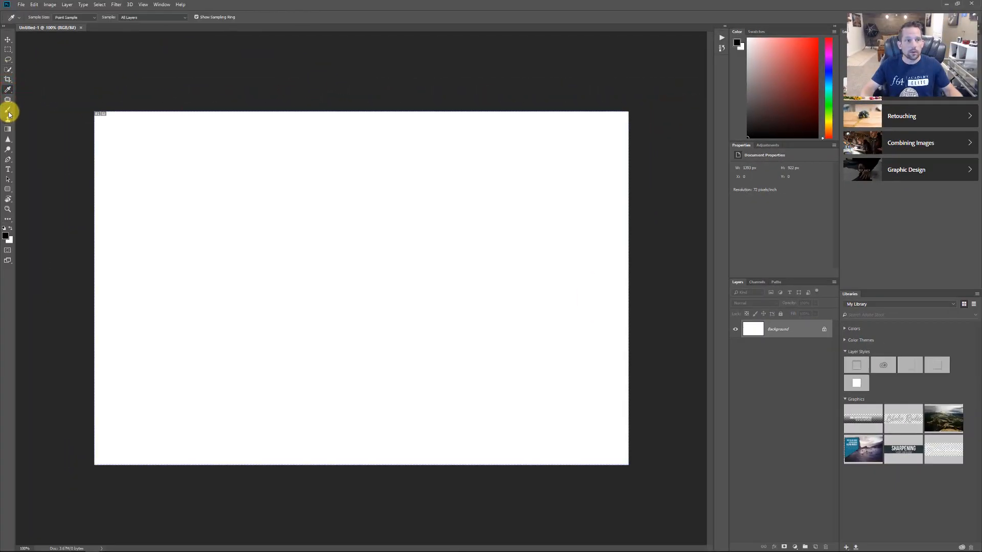
{"action": "left_click", "coordinate": [8, 110]}
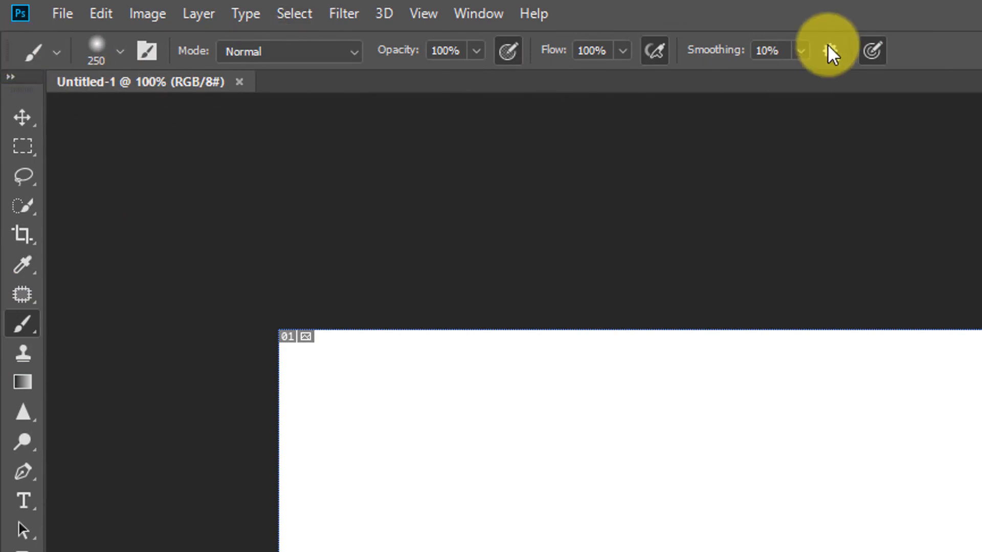
{"action": "left_click", "coordinate": [17, 290]}
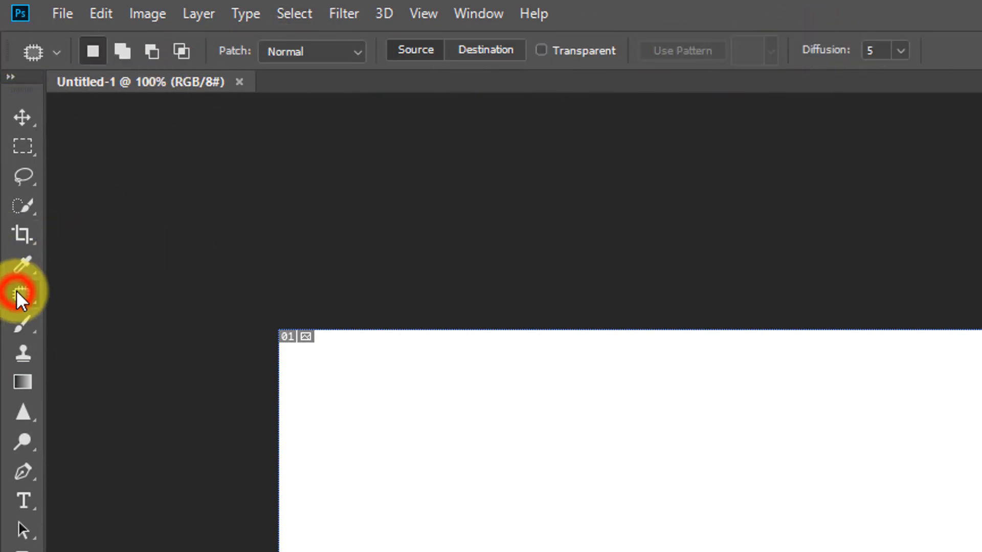
{"action": "left_click", "coordinate": [12, 272]}
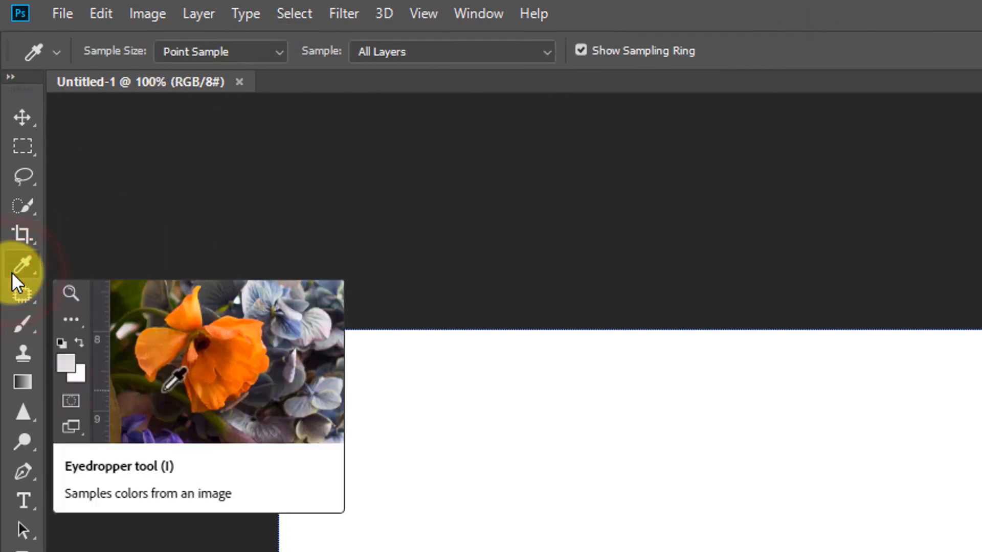
{"action": "left_click", "coordinate": [23, 327]}
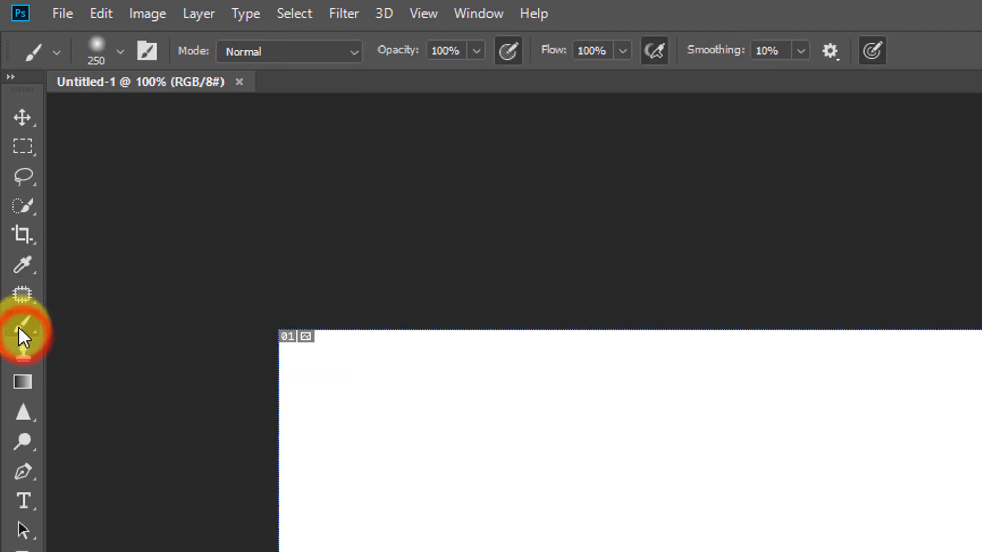